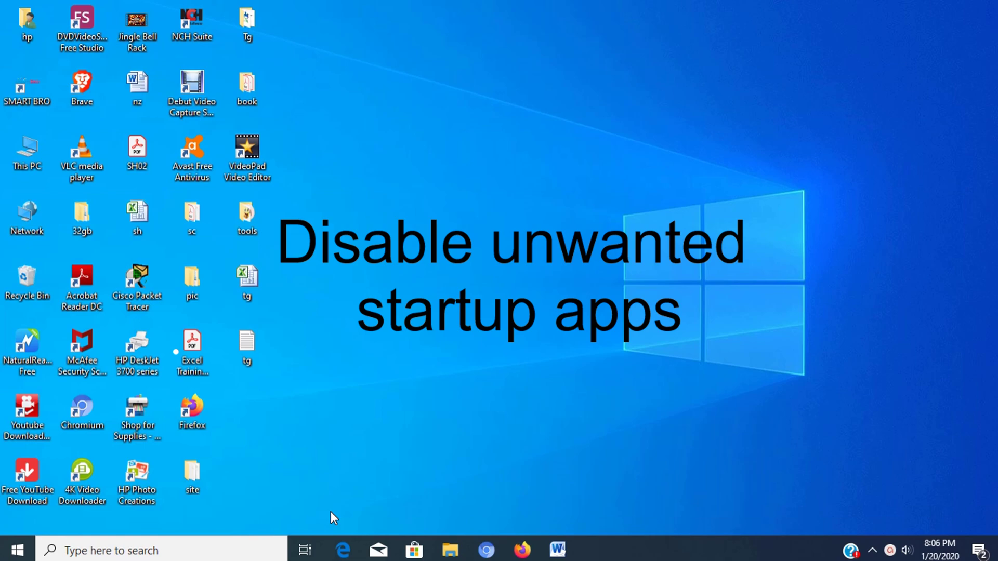
- Open the Apps > Startup page in Settings and sort apps by startup impact
click(233, 553)
text(settings)
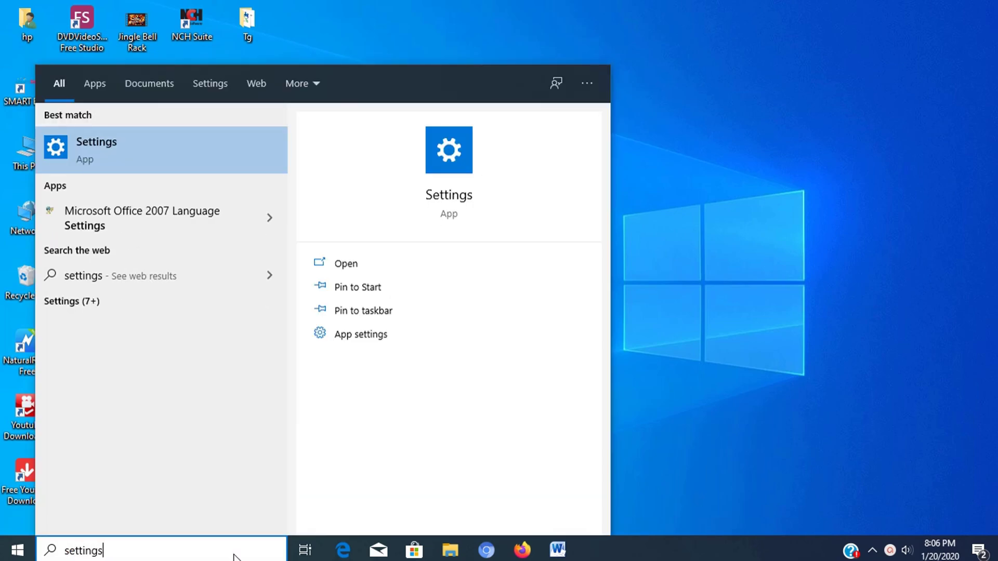
key(Return)
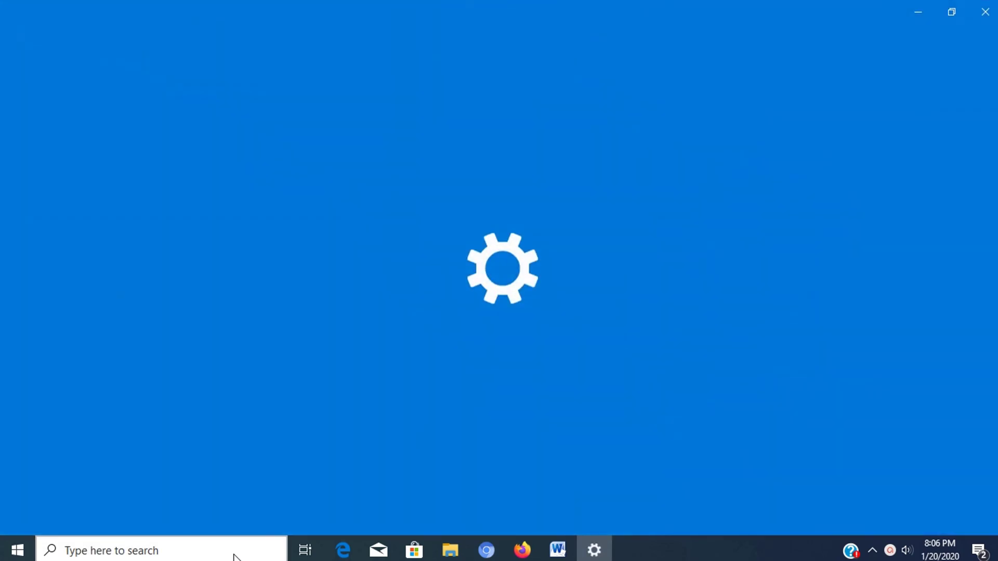
click(88, 254)
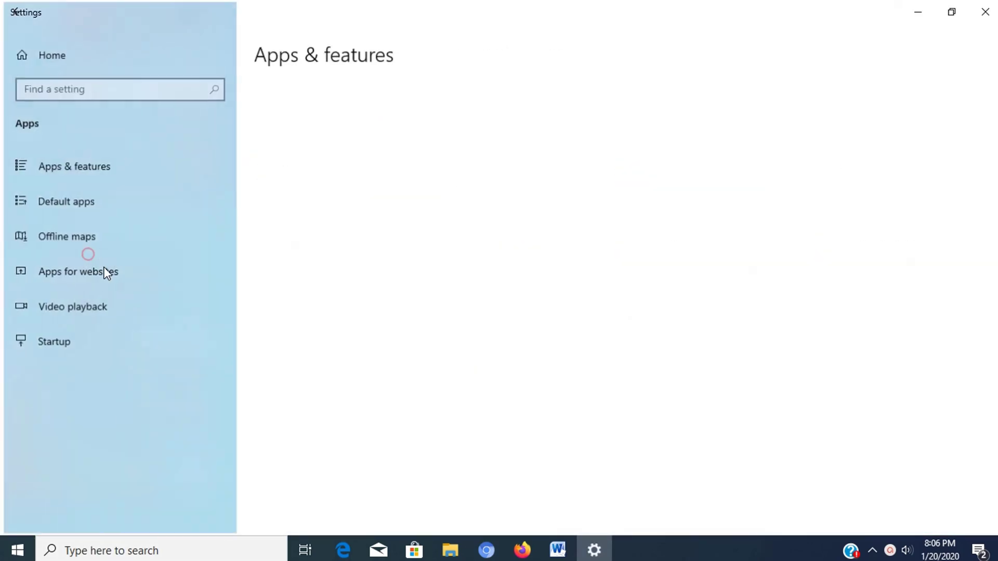
click(56, 349)
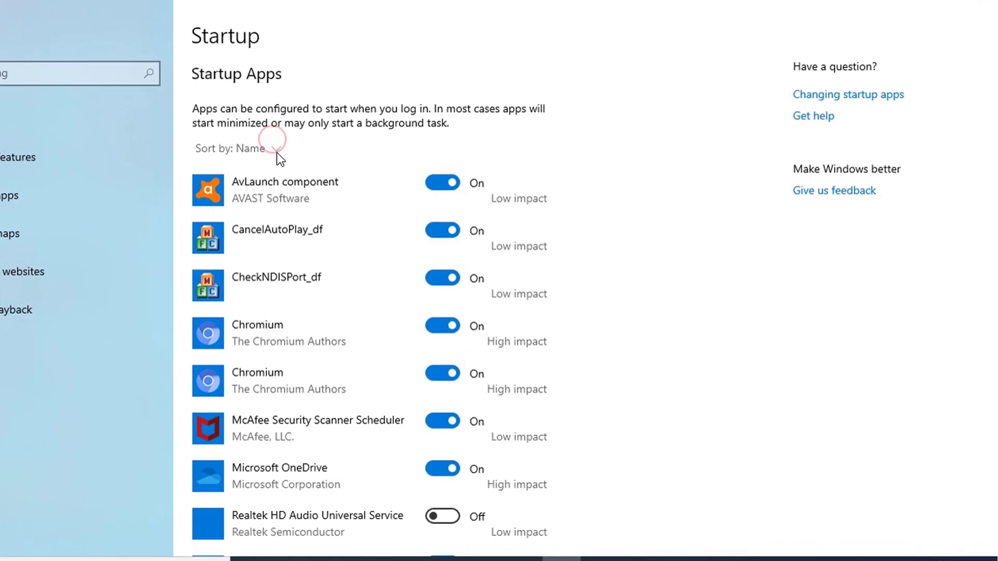
click(276, 151)
click(242, 230)
- Turn off both Chromium entries, OneDrive, Video Notifier, CancelAutoPlay_df, CheckNDISPort_df and McAfee at startup, then close Settings
click(439, 182)
click(435, 230)
click(435, 278)
click(437, 326)
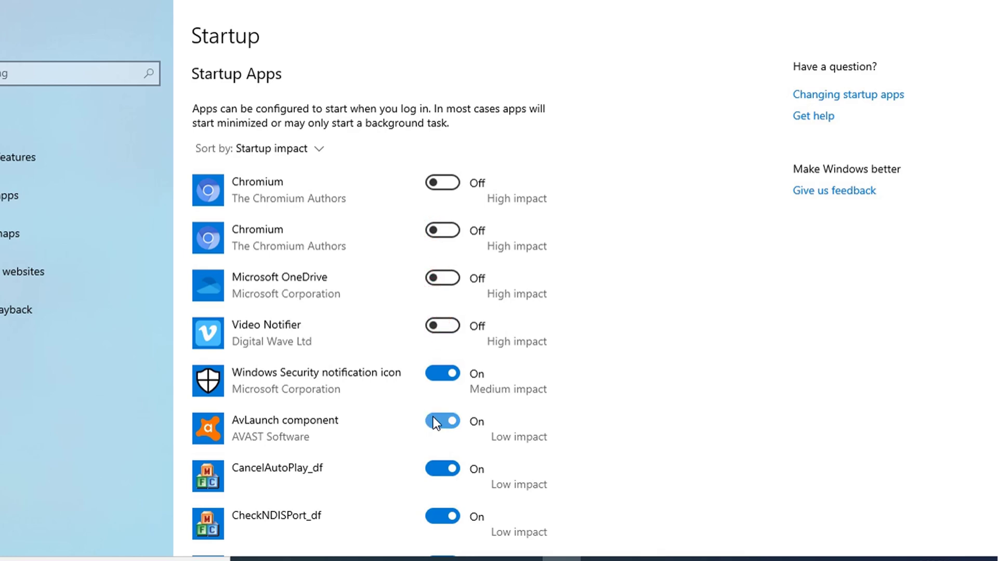
click(441, 470)
scroll(441, 470, down, 3)
click(437, 387)
click(433, 434)
click(981, 5)
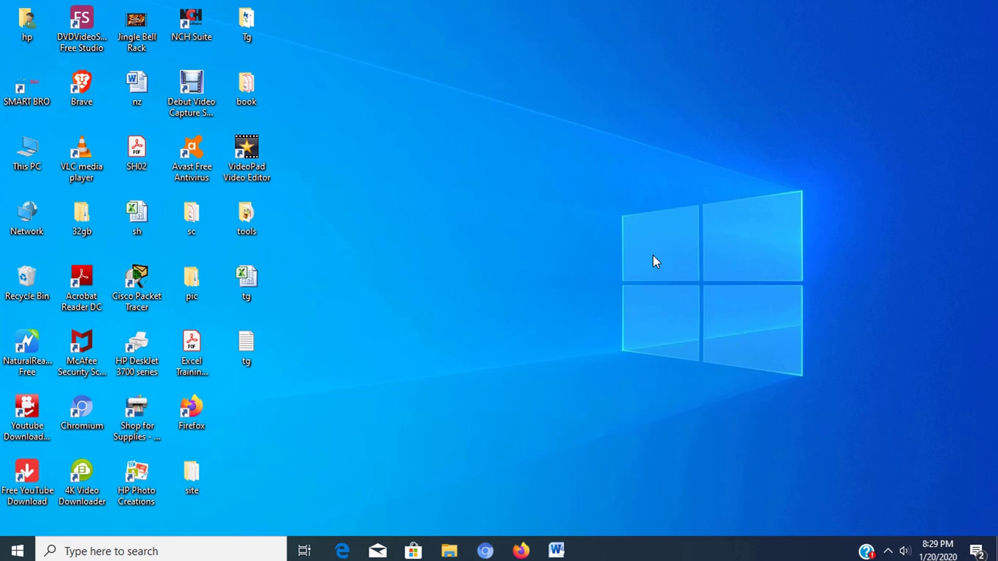
- Open the Background apps page under Privacy in Settings
click(280, 551)
text(setting)
key(Return)
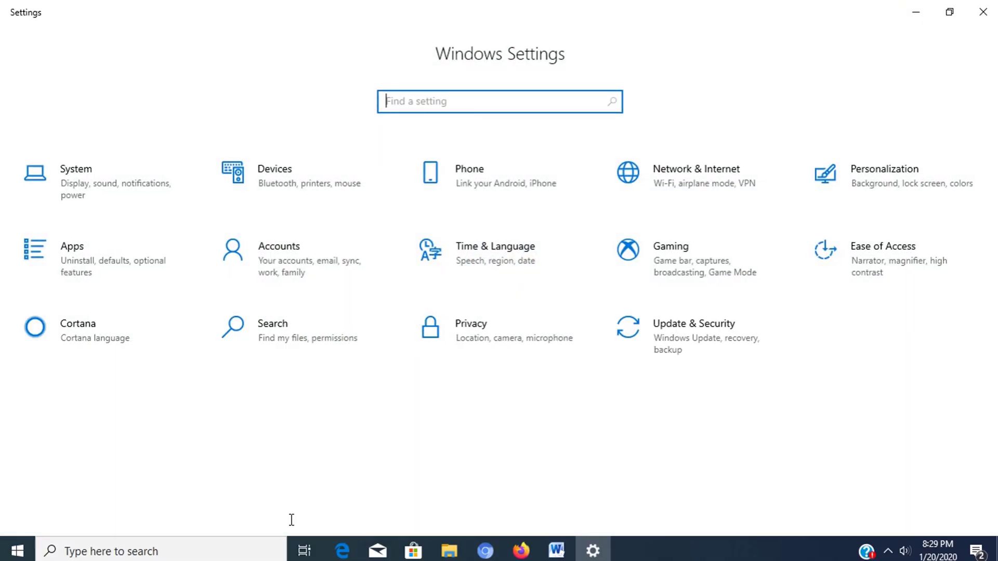
click(471, 340)
scroll(129, 371, down, 10)
click(114, 445)
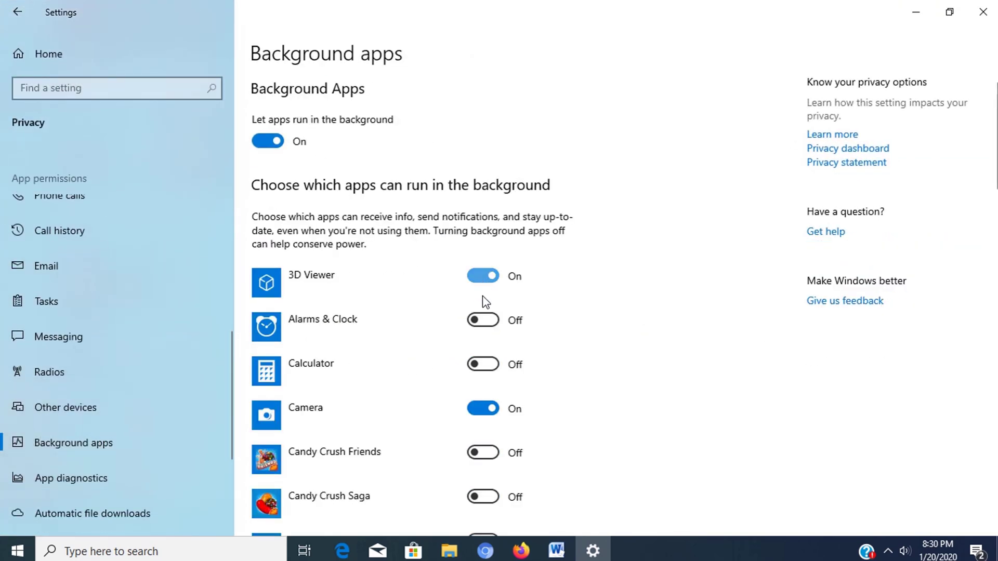
- Stop HP Audio Control, Mail and Calendar, Messaging, Edge, Solitaire, Mobile Plans, Movies & TV, Office, OneNote, Paint 3D and People
scroll(488, 383, down, 8)
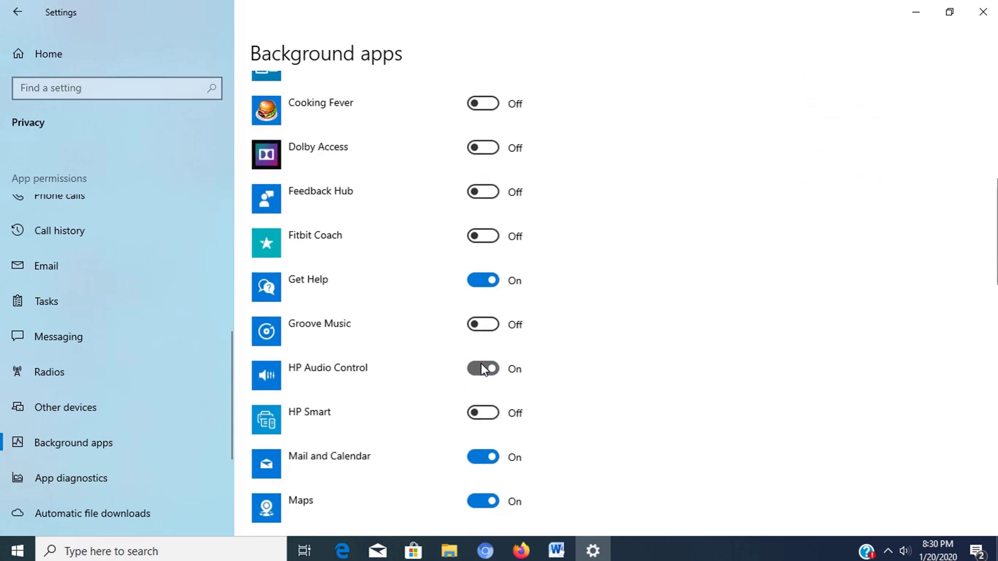
click(484, 371)
click(478, 457)
scroll(473, 364, down, 5)
click(478, 304)
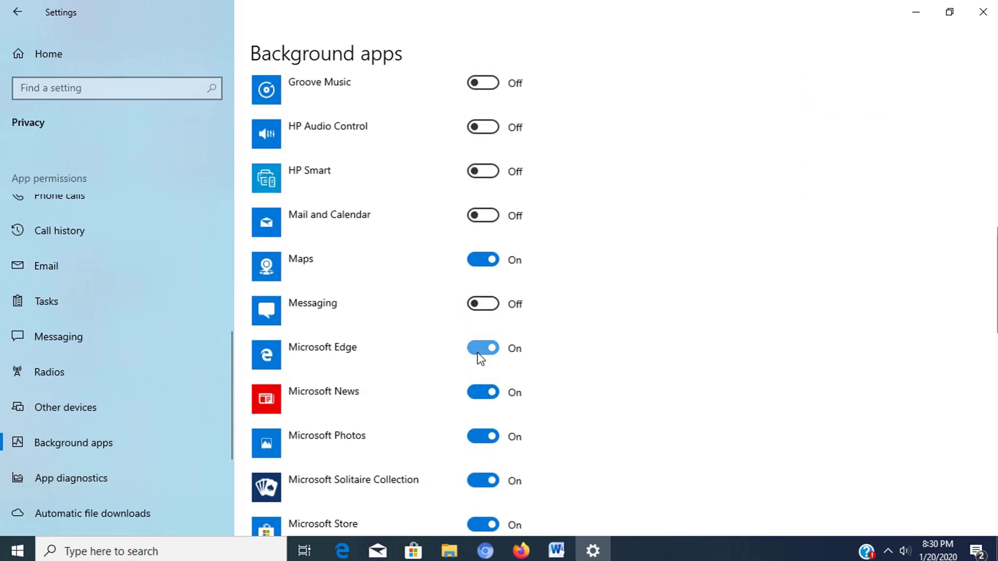
click(481, 362)
scroll(481, 403, down, 2)
click(477, 399)
click(484, 491)
scroll(473, 416, down, 6)
click(483, 292)
click(483, 336)
click(483, 380)
click(483, 424)
click(483, 467)
- Stop Polarr, Print 3D, Settings, Skype, Snip & Sketch, Sticky Notes, Synaptics, Tips, Voice Recorder, Weather, Windows Security and Xbox Game Bar
scroll(479, 379, down, 3)
click(483, 352)
click(483, 395)
click(483, 439)
click(483, 481)
scroll(479, 416, down, 3)
click(483, 367)
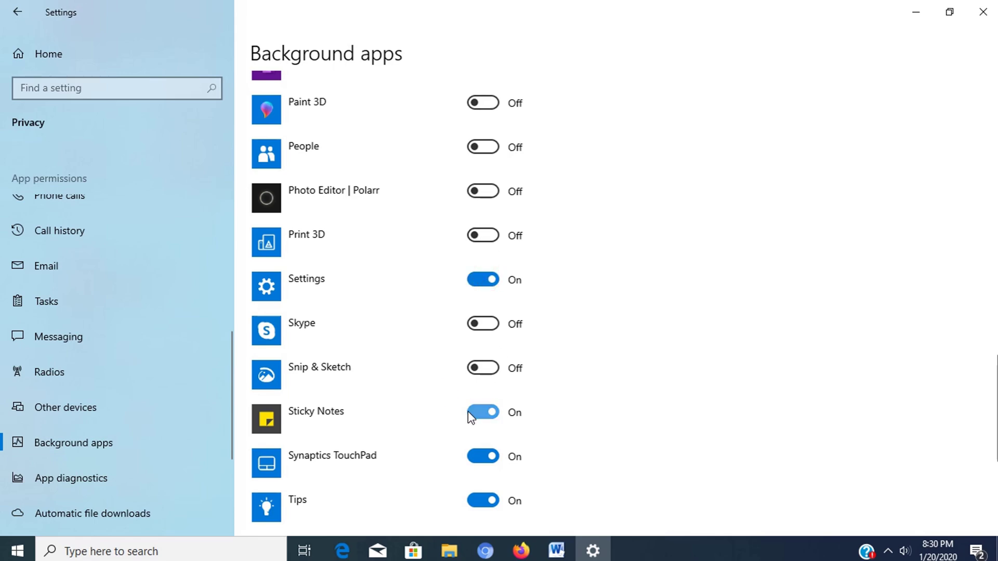
click(470, 413)
click(482, 456)
click(482, 501)
scroll(475, 395, down, 3)
click(483, 383)
click(483, 428)
click(483, 471)
scroll(475, 421, down, 3)
click(475, 416)
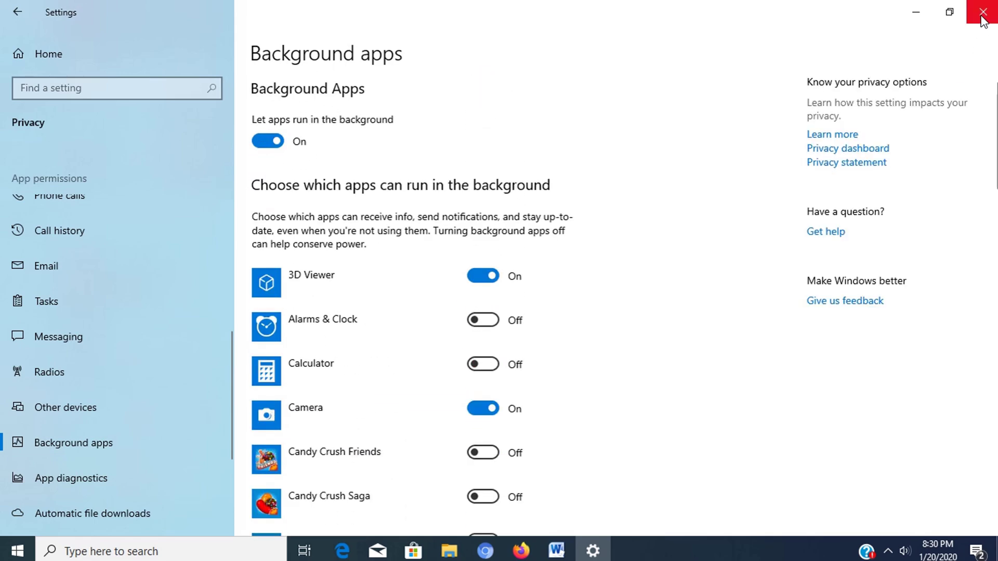
click(982, 11)
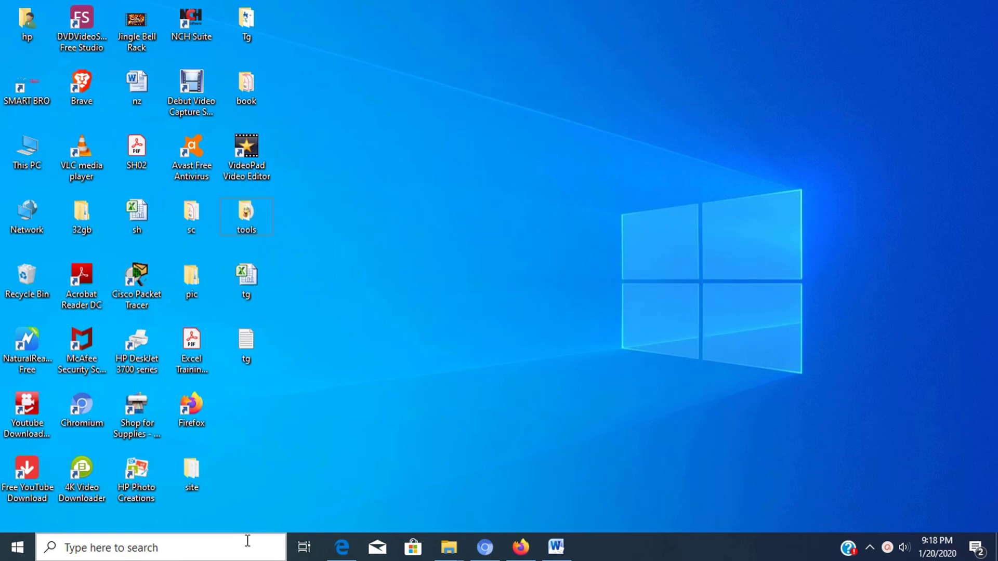
- Open the installed apps list under Apps & features in Settings
click(248, 541)
text(settings)
key(Return)
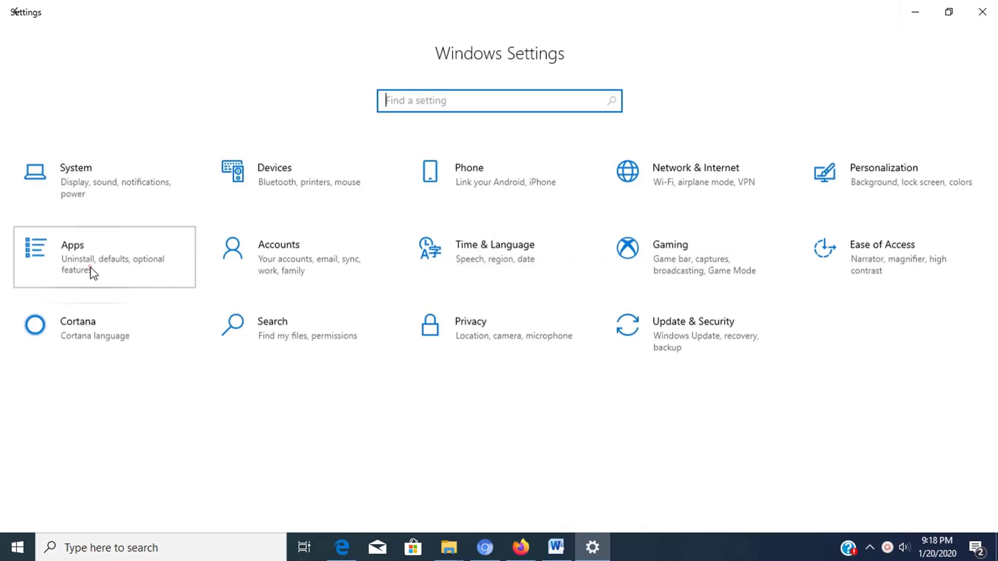
click(90, 267)
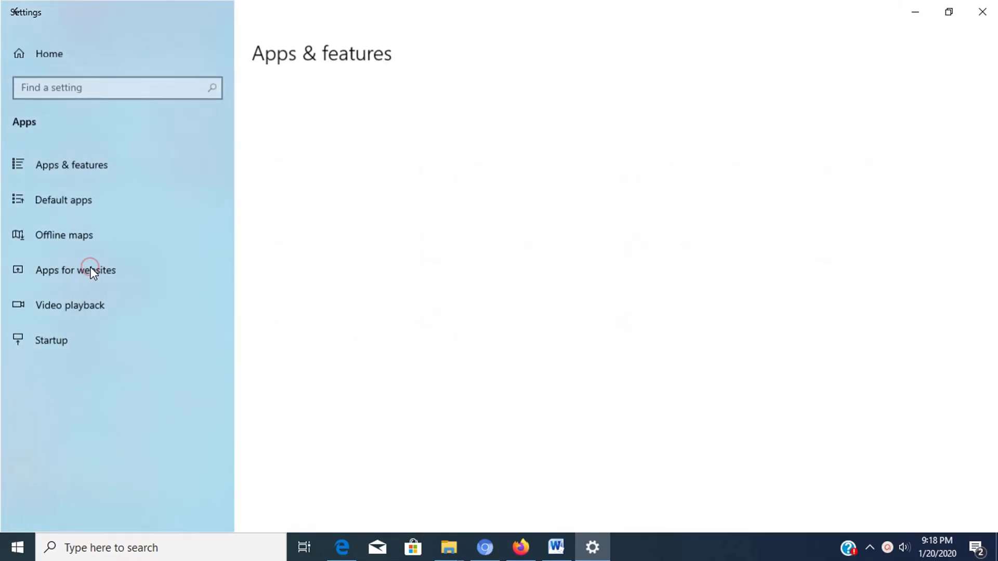
click(85, 165)
scroll(423, 287, down, 10)
- Remove Candy Crush Friends, Candy Crush Saga and Print 3D, confirming each uninstall
click(419, 374)
click(538, 429)
click(593, 393)
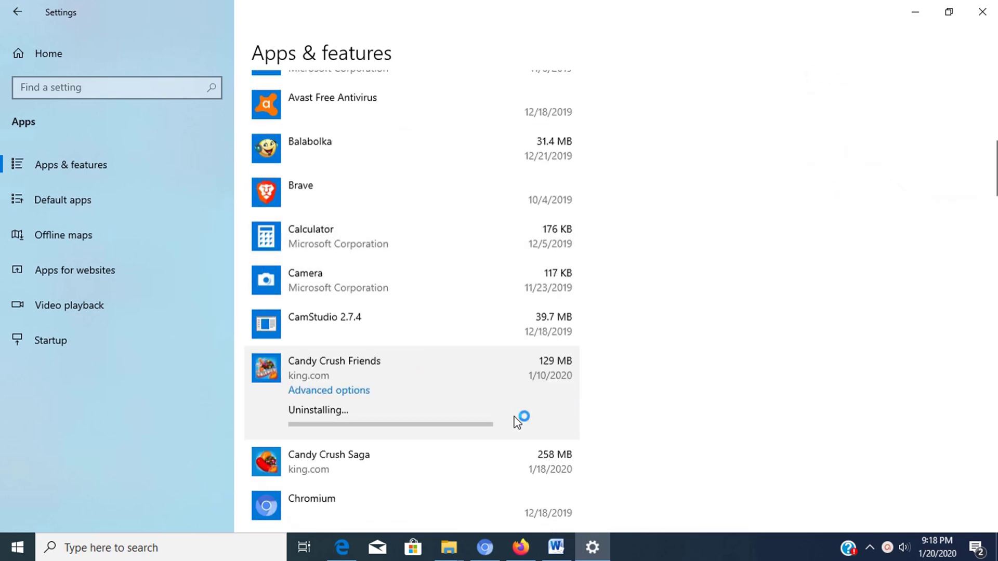
click(472, 385)
click(550, 425)
click(591, 395)
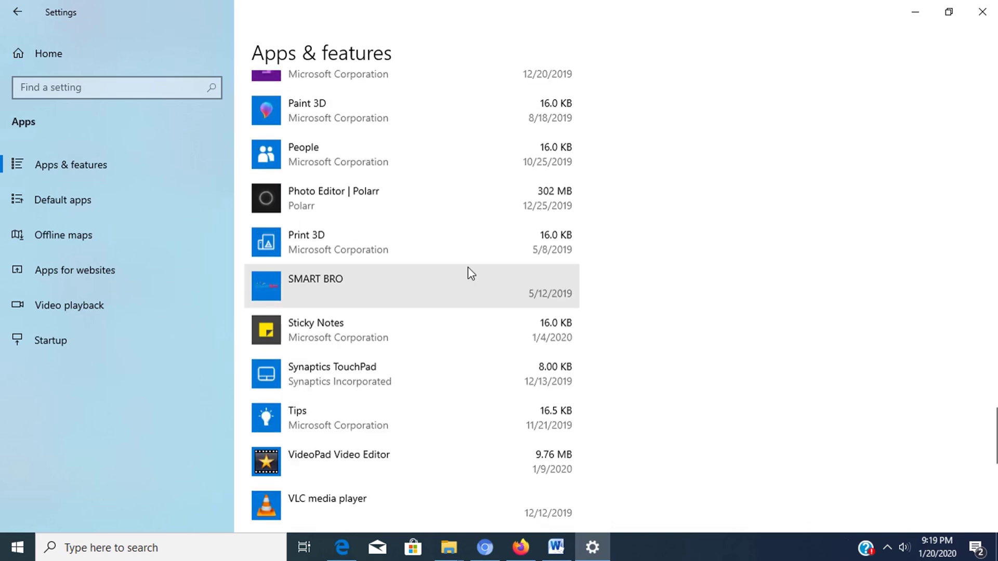
click(472, 243)
click(546, 304)
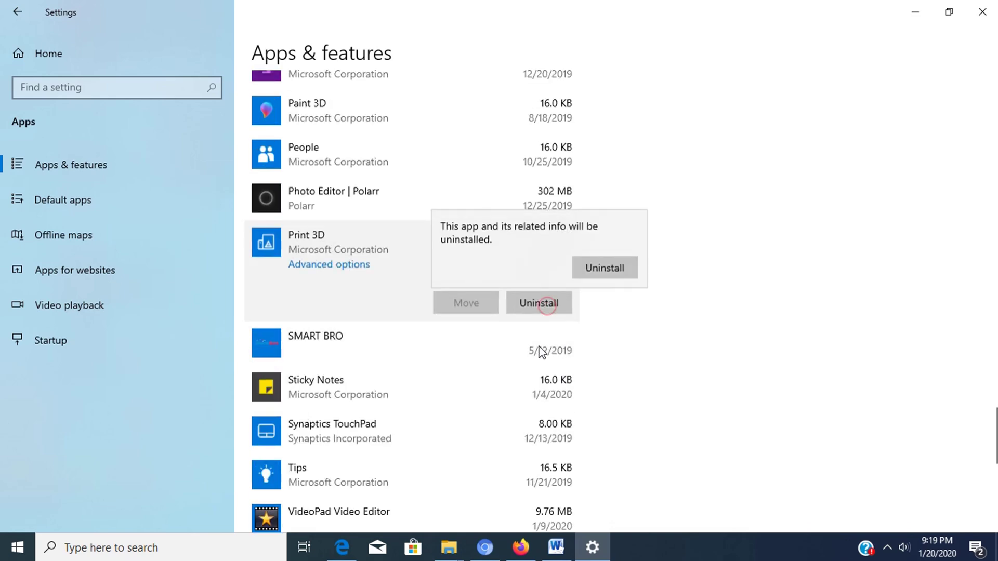
click(597, 268)
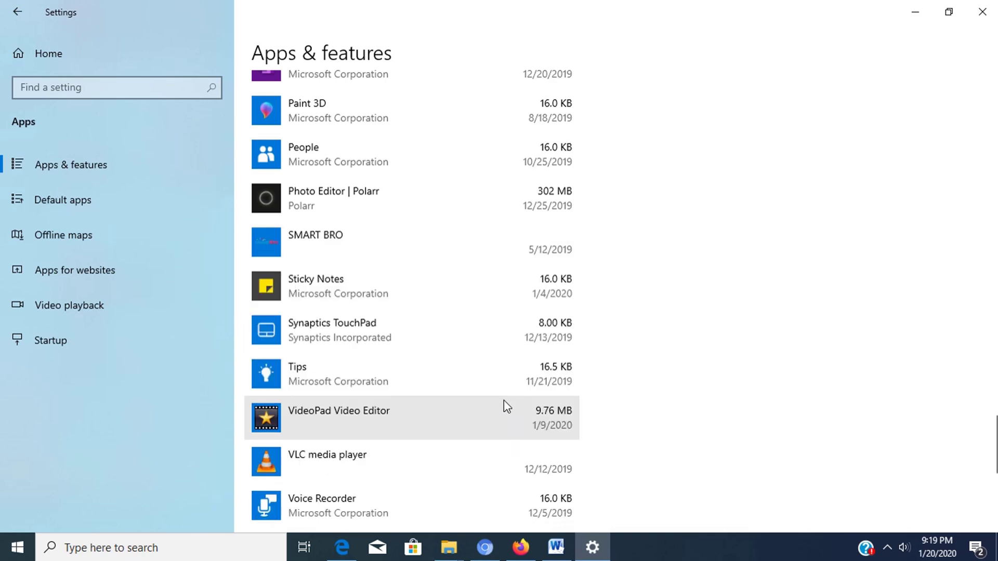
scroll(504, 401, up, 10)
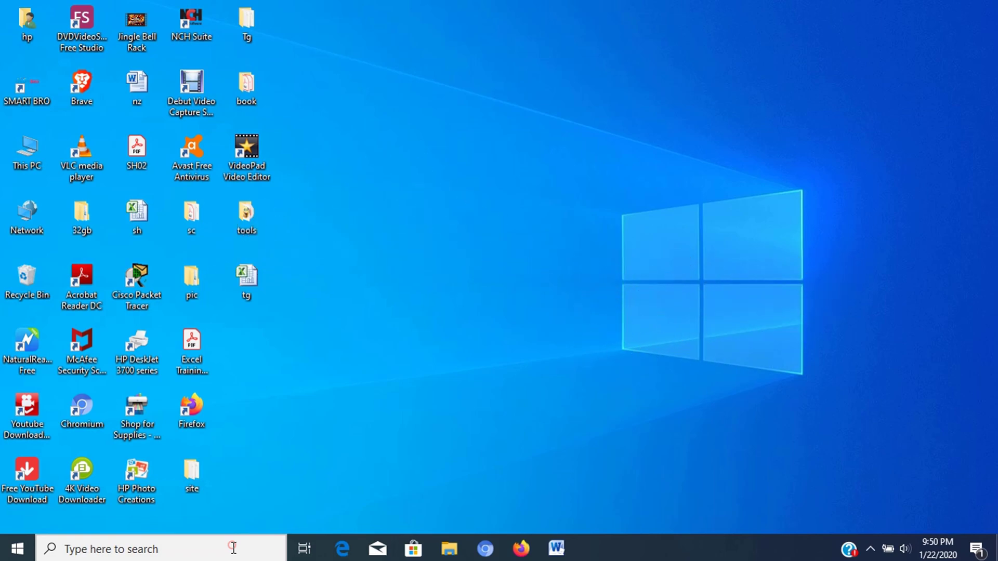
- Open the Temporary files page under System > Storage in Settings
click(234, 548)
text(set)
key(Return)
click(58, 180)
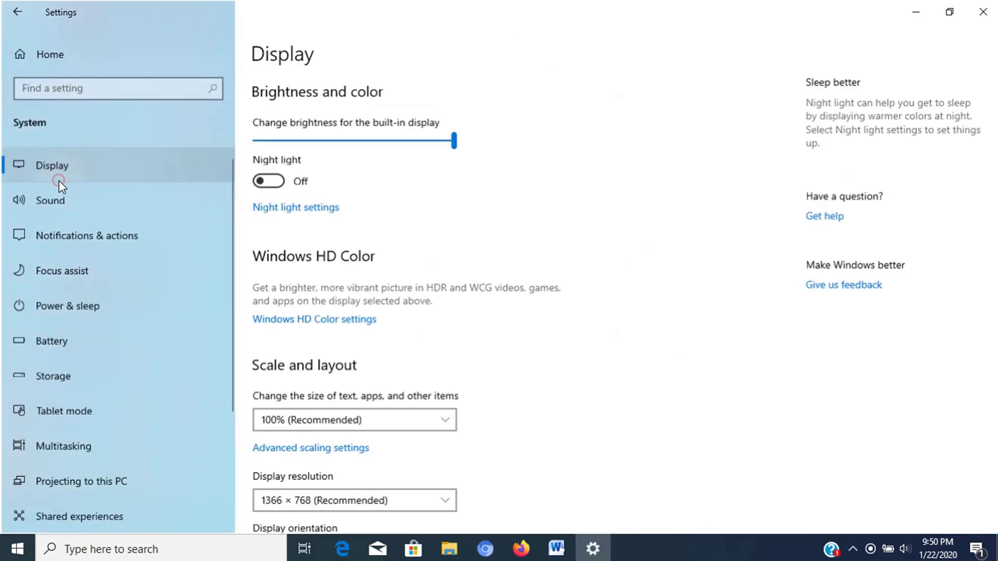
click(74, 371)
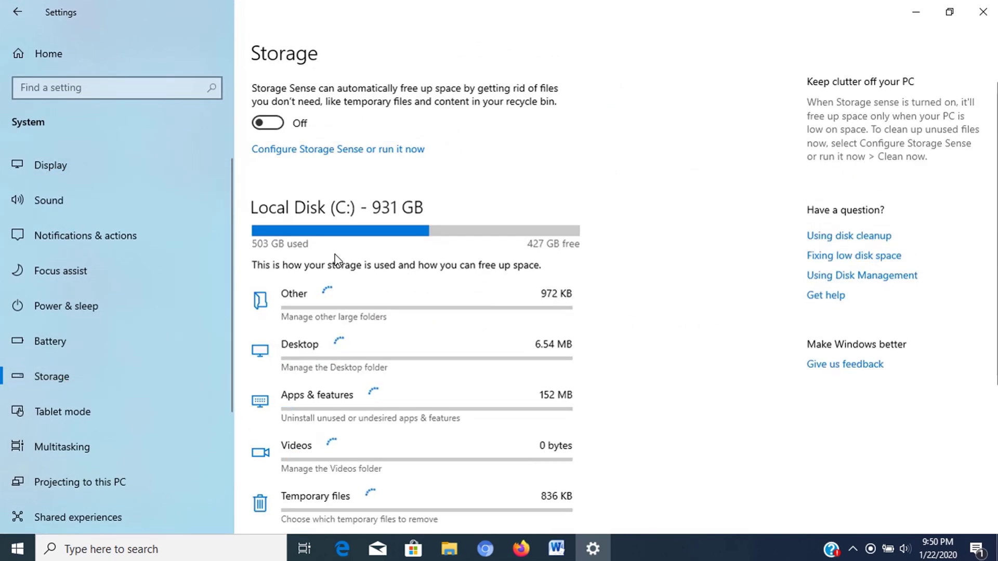
scroll(337, 264, down, 5)
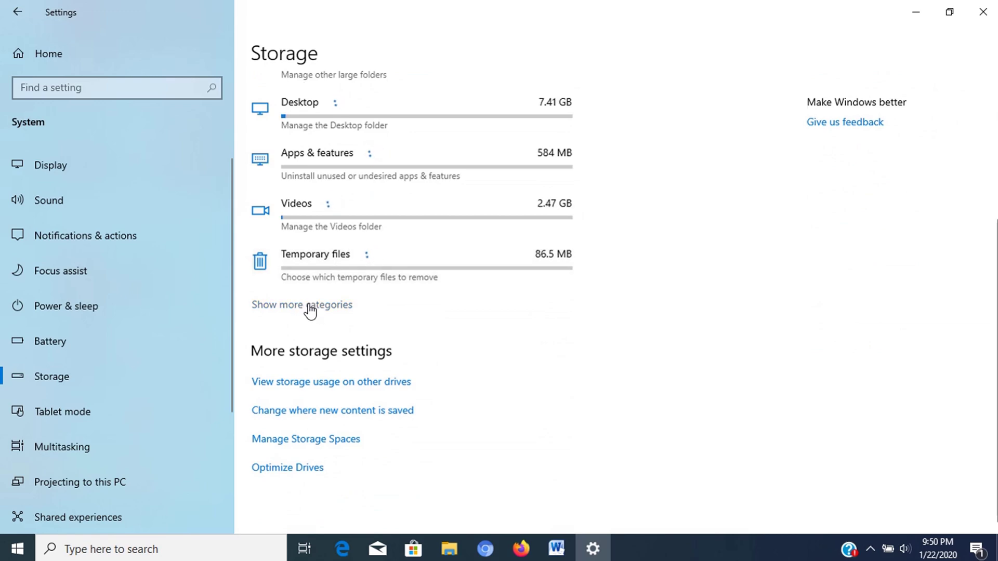
click(326, 259)
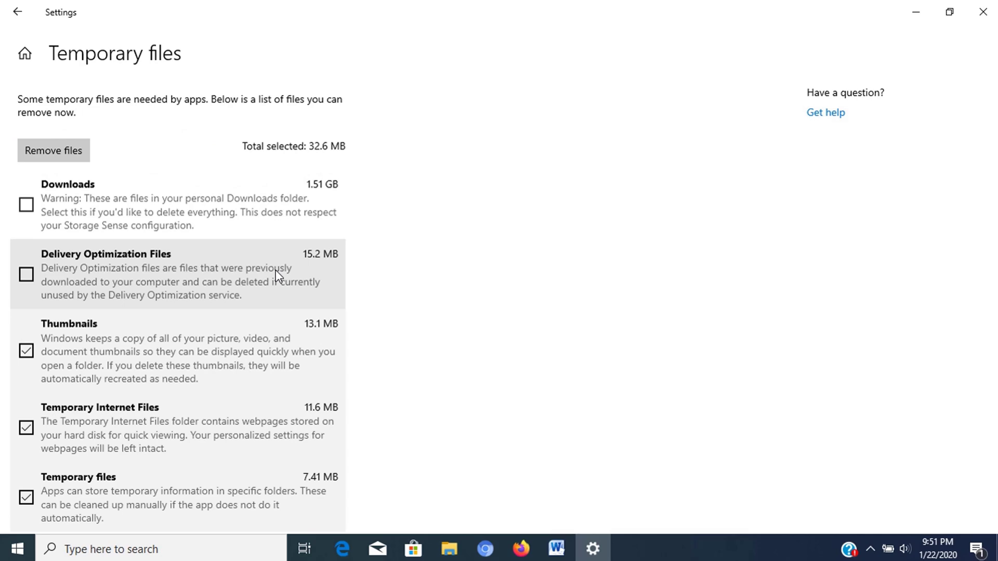
scroll(276, 276, down, 5)
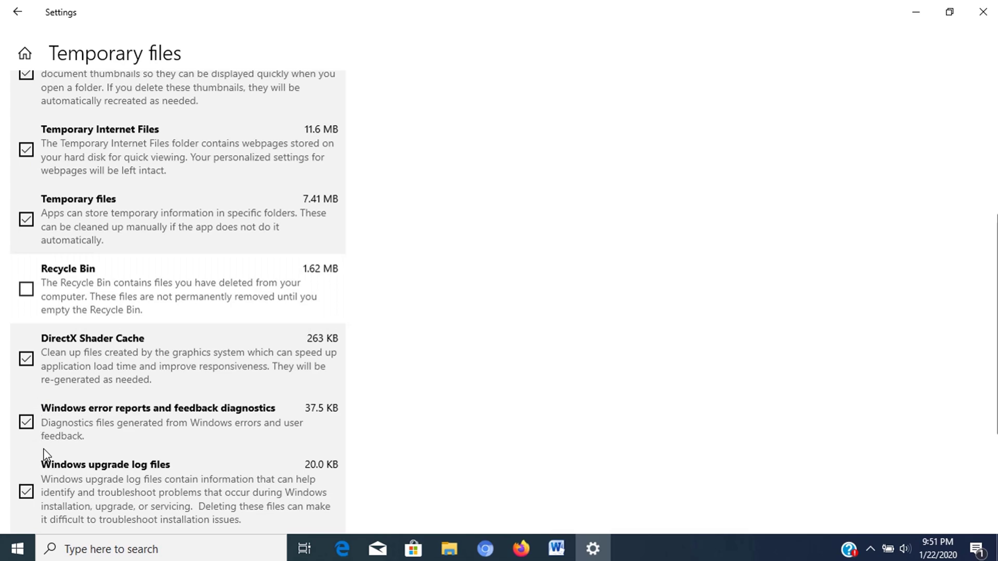
- Add Recycle Bin to the selection, remove the temporary files, then close Settings
click(25, 291)
scroll(57, 323, down, 3)
scroll(72, 320, up, 8)
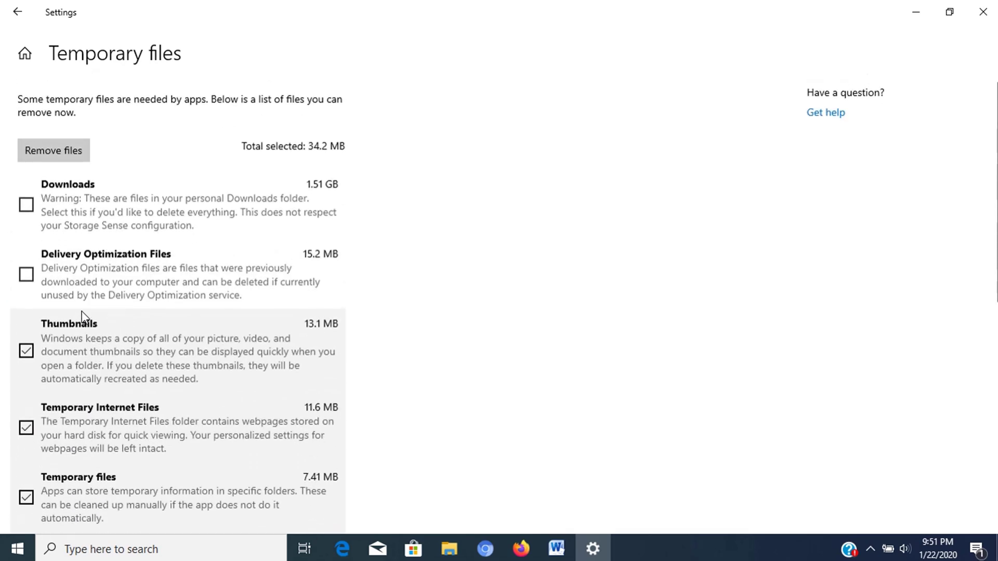
click(68, 152)
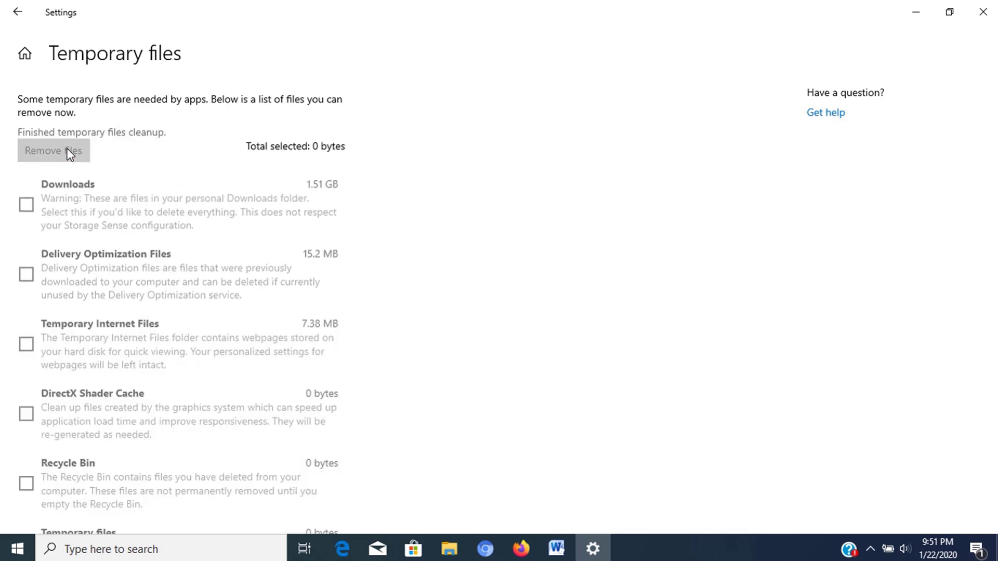
scroll(112, 316, down, 3)
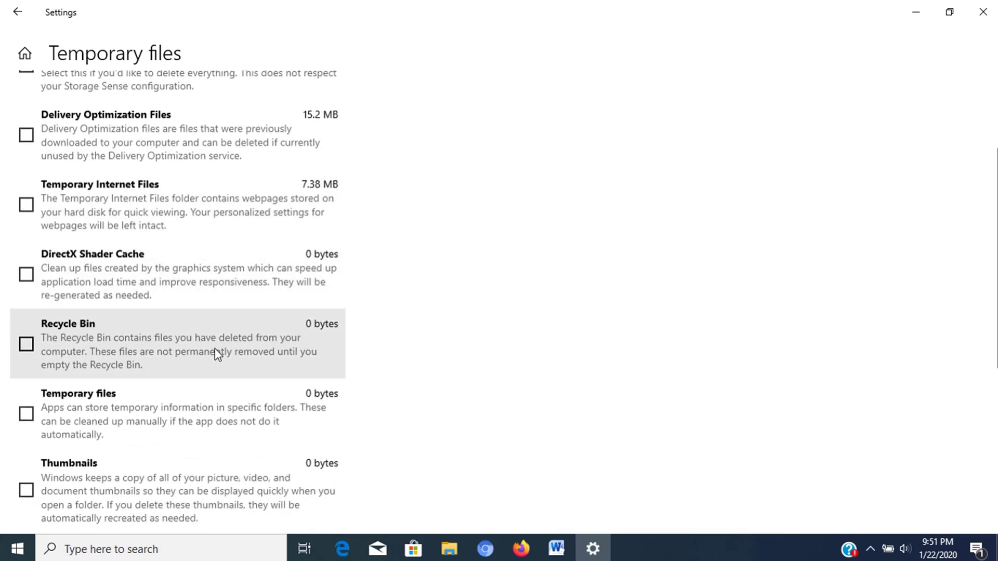
scroll(175, 455, down, 6)
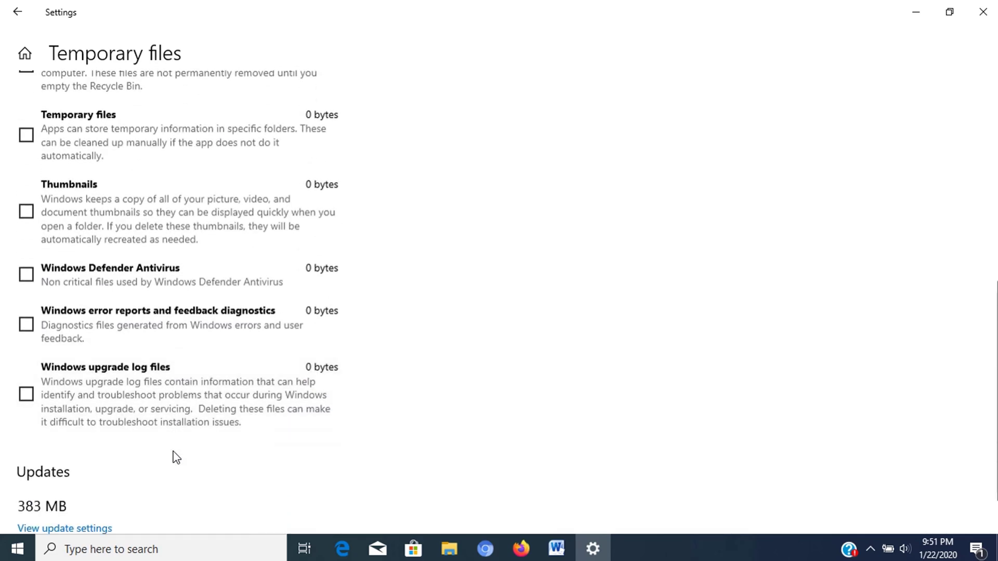
scroll(323, 368, up, 3)
scroll(258, 373, up, 3)
click(982, 12)
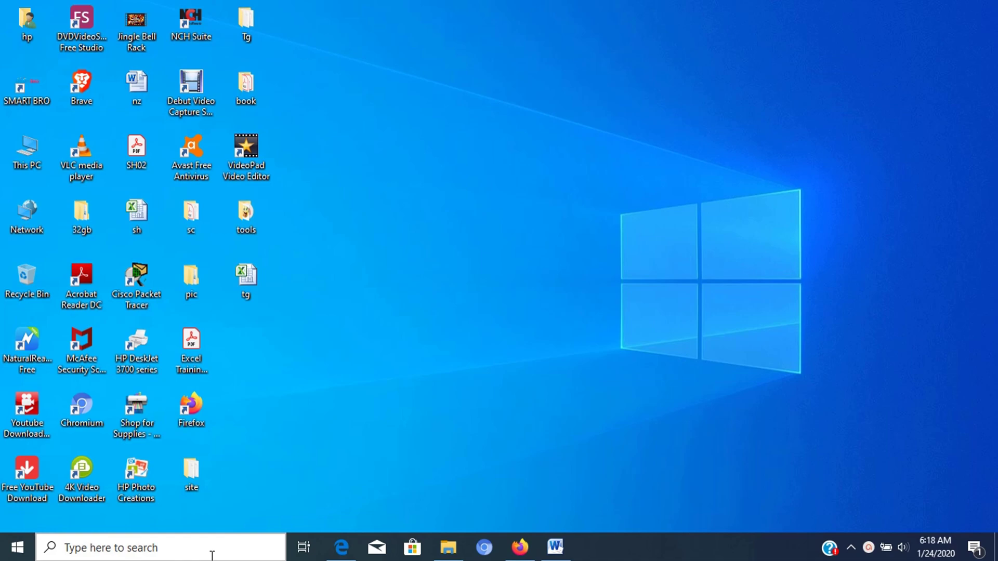
- Open the C:\Windows\Temp folder by running 'temp' from the Run dialog
click(212, 555)
text(run)
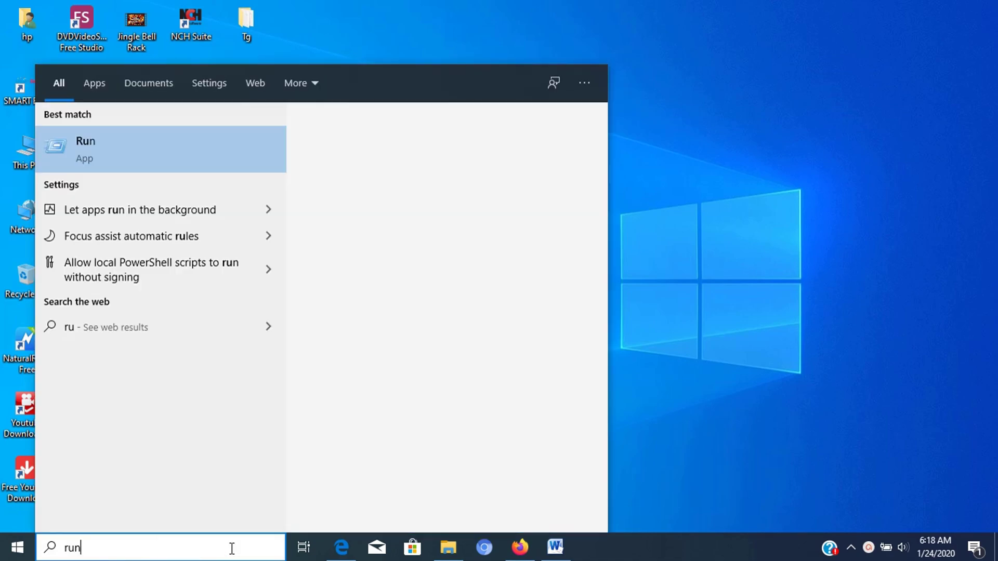
key(Return)
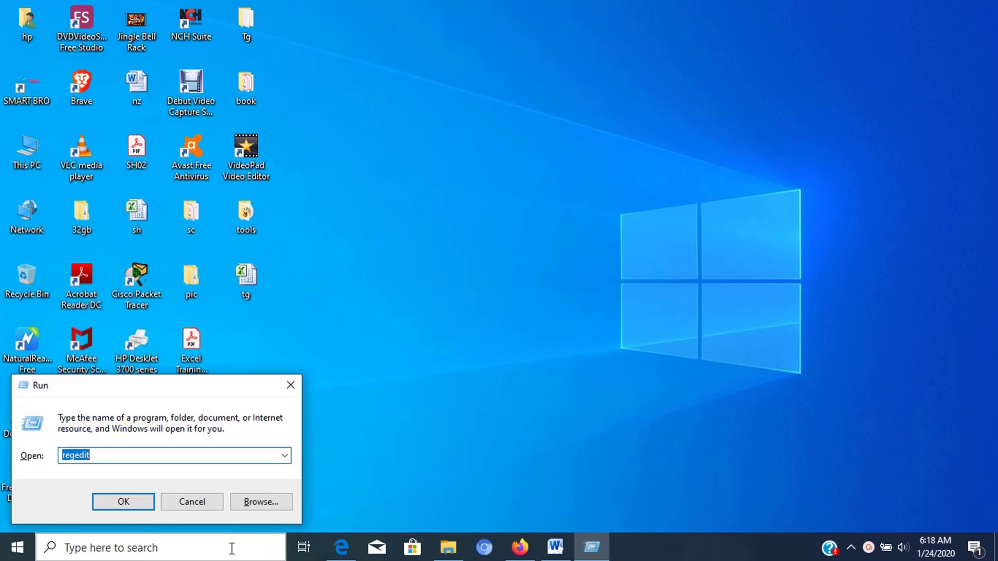
text(temp)
key(Return)
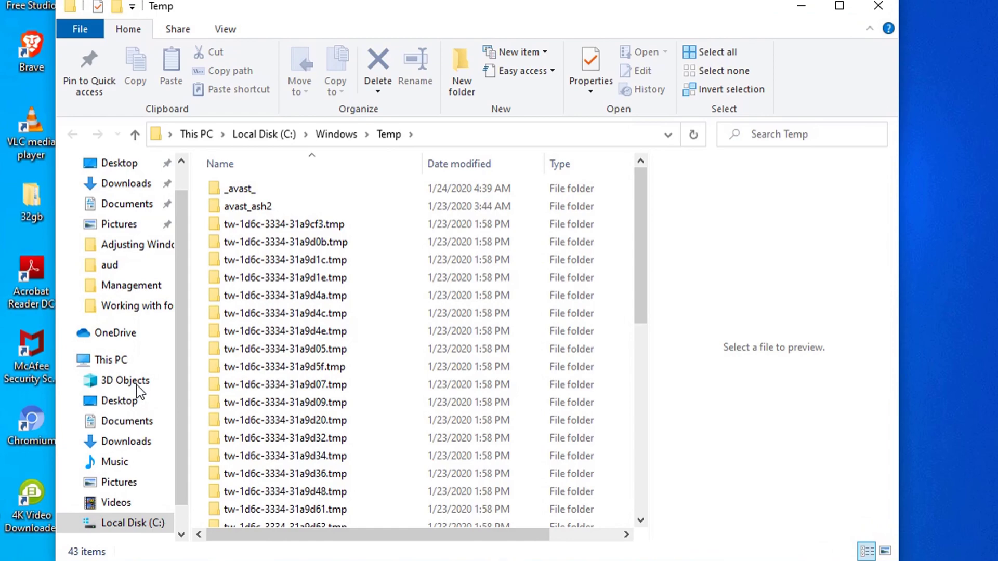
scroll(281, 318, down, 7)
scroll(285, 339, up, 6)
- Delete all Temp items, skipping the in-use item and administrator-protected folders
key(ctrl+a)
key(Delete)
click(329, 226)
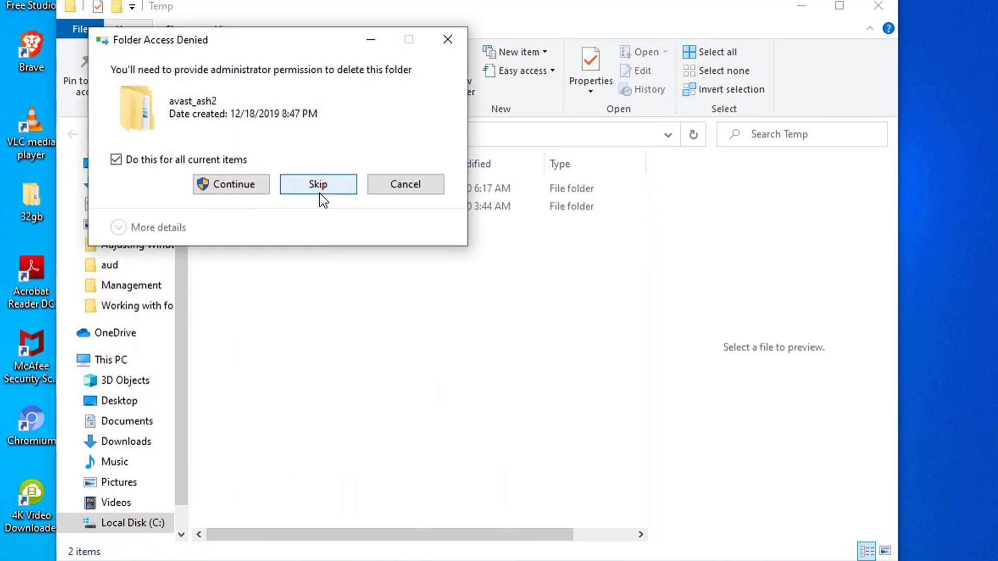
click(319, 195)
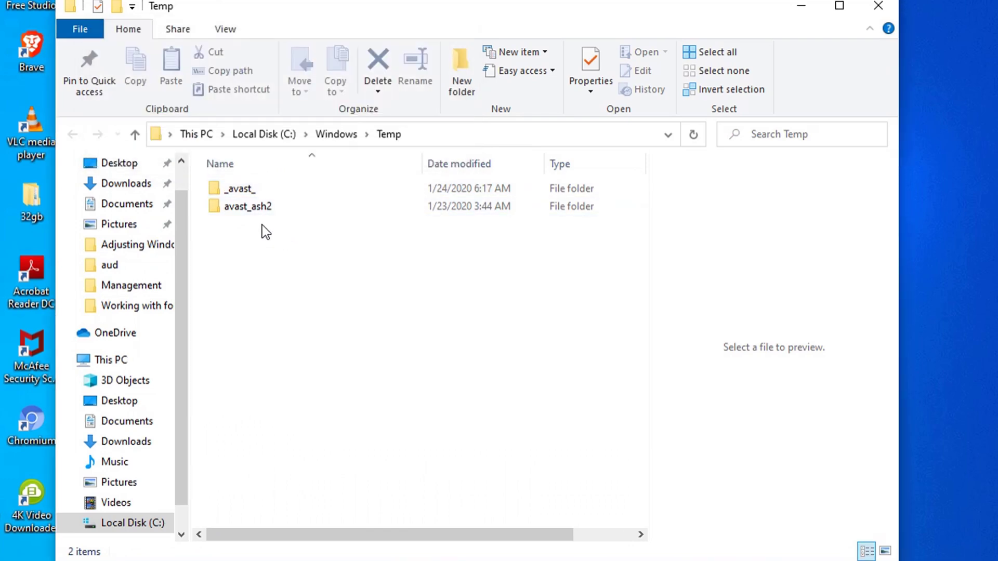
- Close the Windows Temp folder and open the user's %temp% folder via Run
click(879, 12)
click(199, 548)
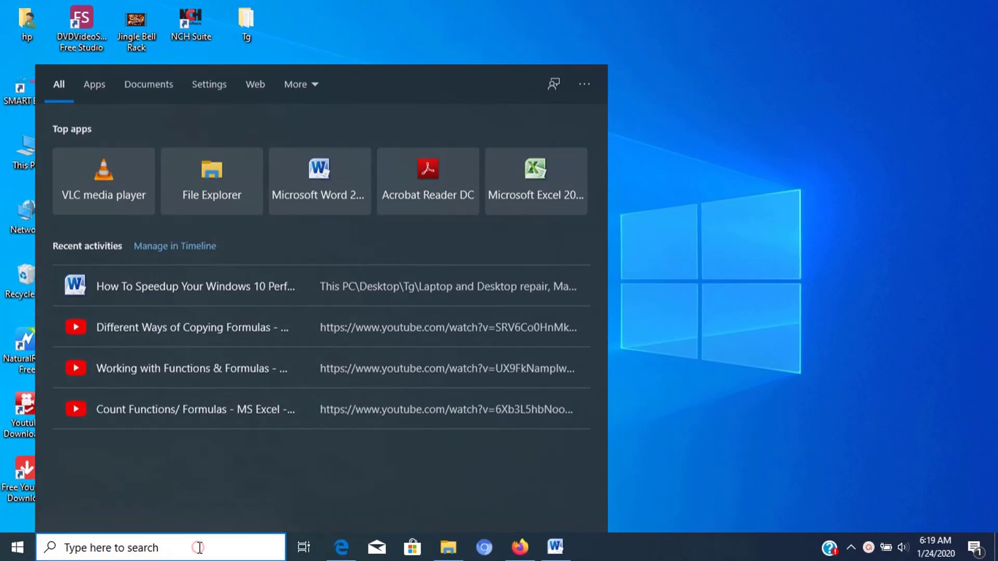
text(run)
key(Return)
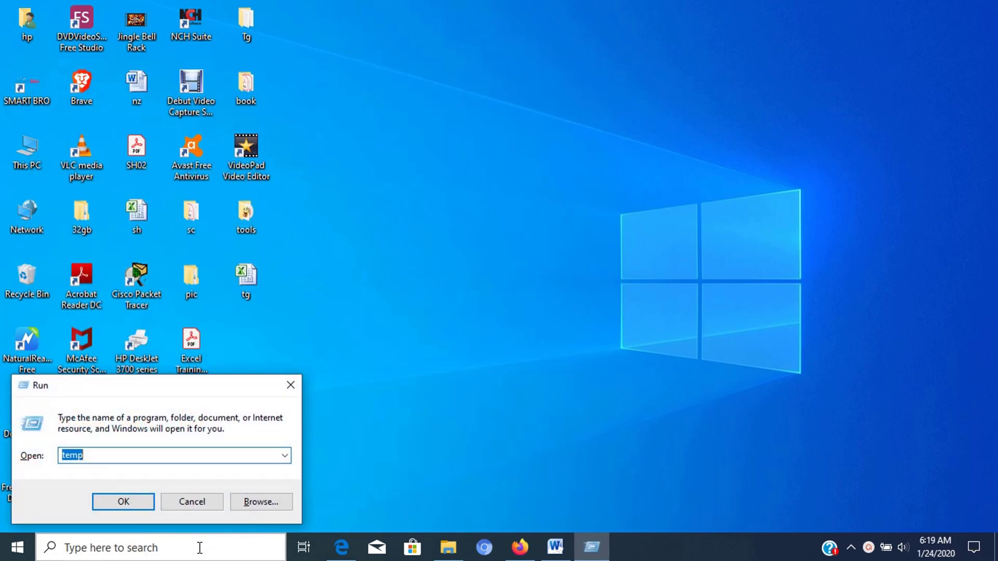
text(%temp%)
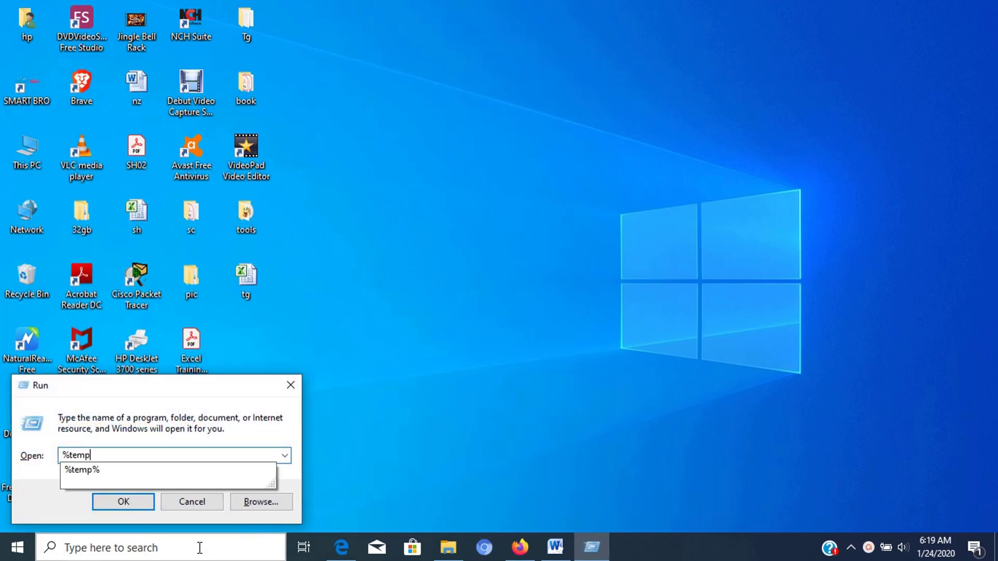
key(BackSpace)
text(%)
key(Return)
- Delete everything in %temp%, skipping in-use and admin-protected items for all, and reopen Run
key(ctrl+a)
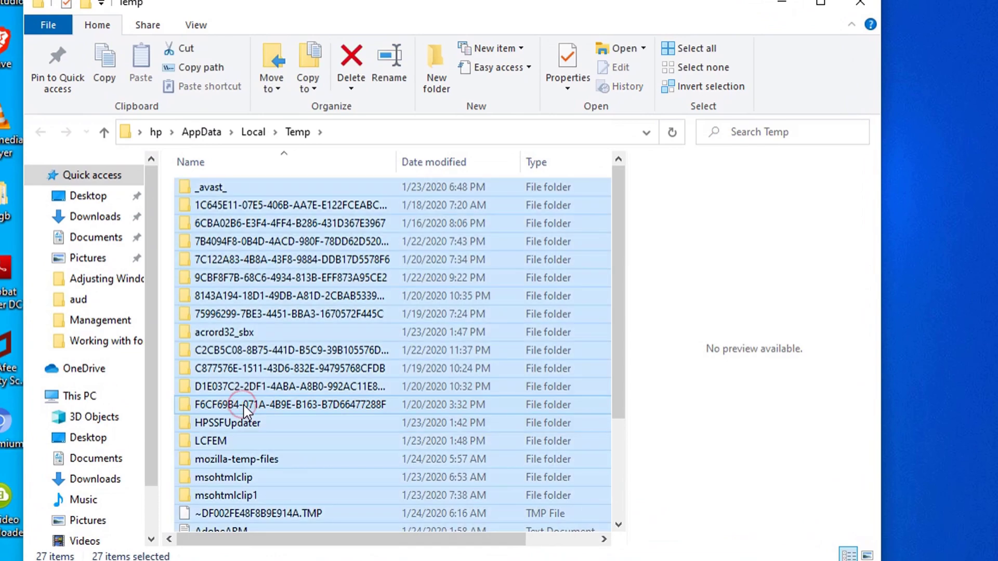
key(Delete)
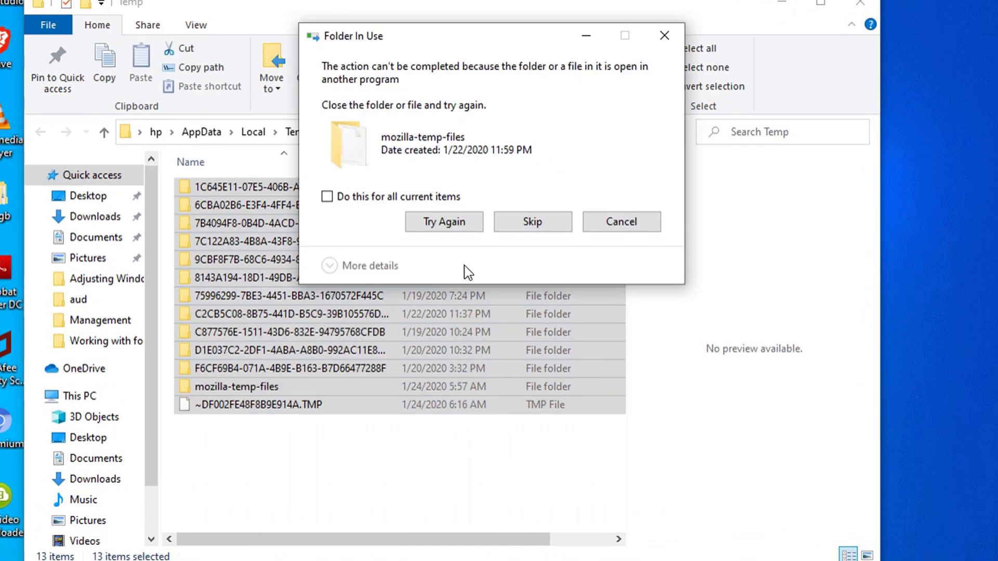
click(327, 197)
click(535, 223)
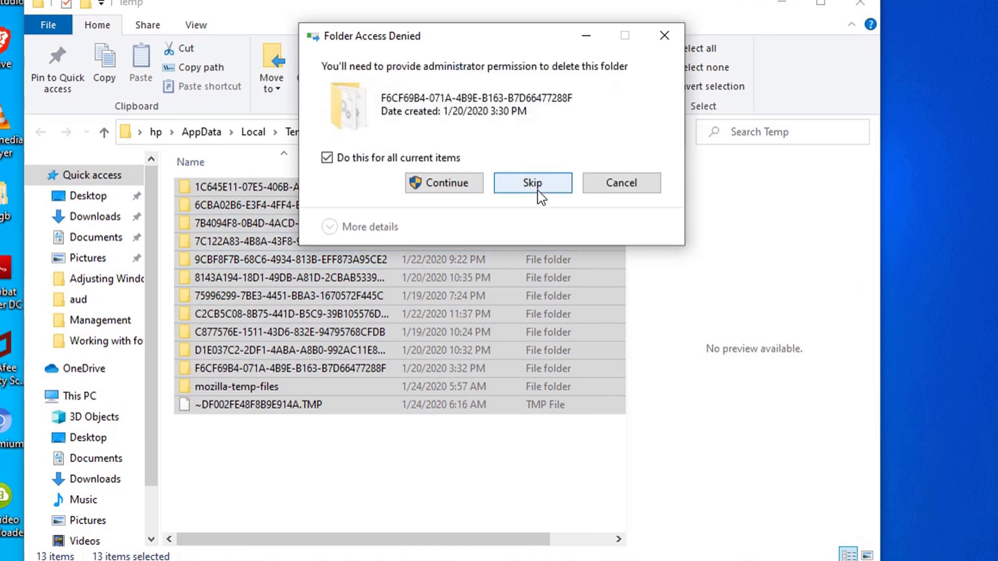
click(535, 183)
click(249, 548)
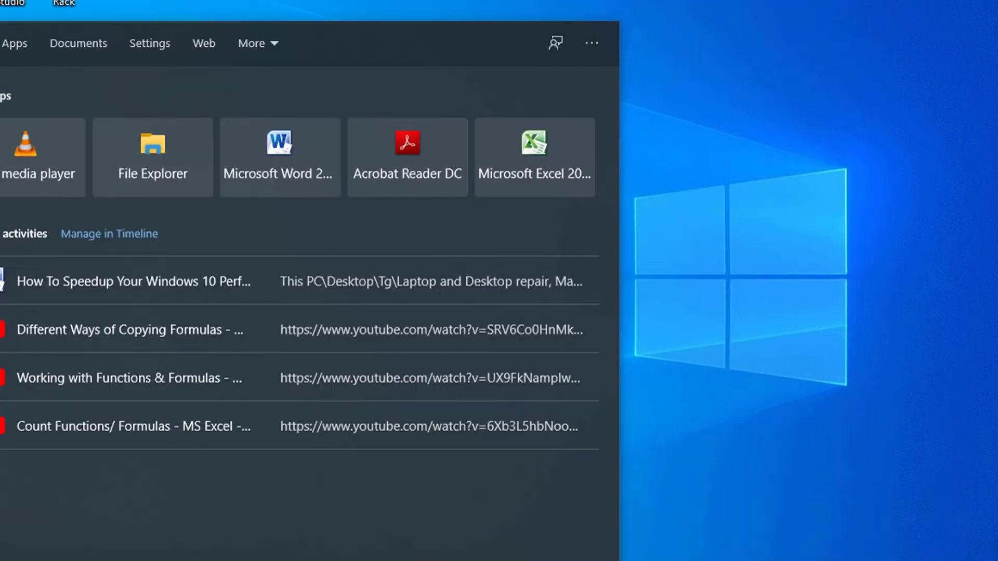
key(super+r)
- Open the Windows Prefetch folder by running 'prefetch'
text(prefete)
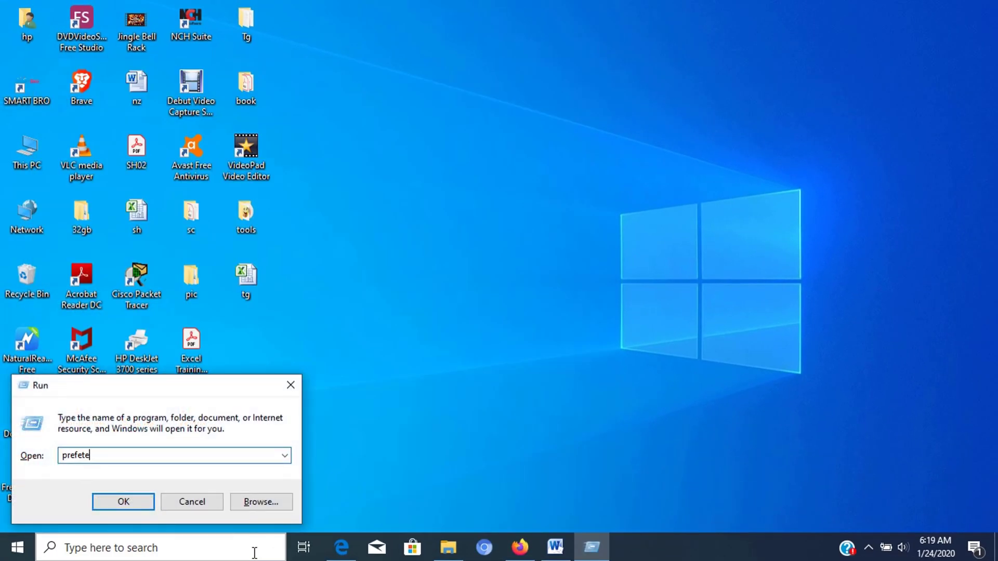
key(BackSpace)
text(ch)
key(Return)
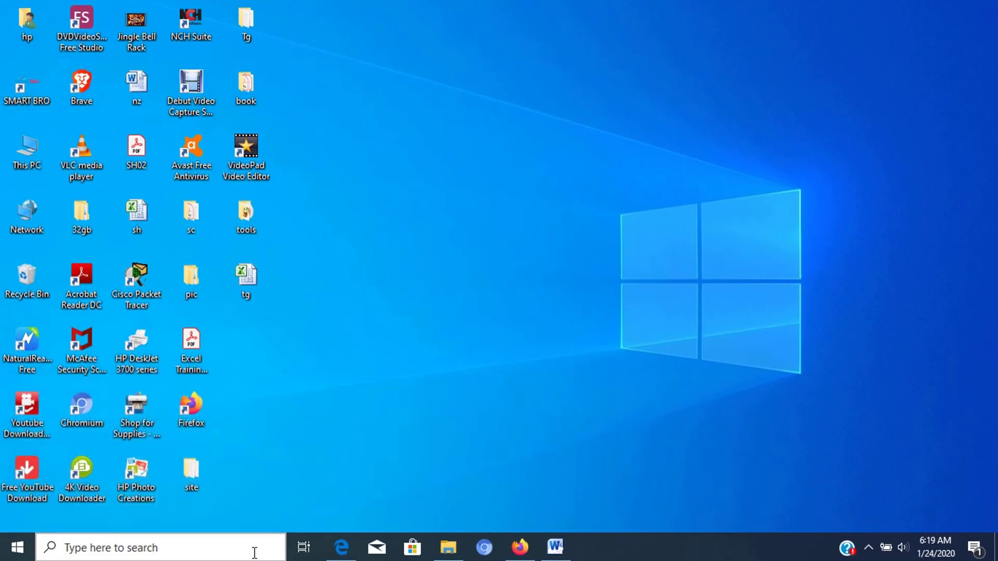
click(457, 367)
scroll(463, 379, down, 3)
- Delete all Prefetch files, skipping the one in use, then close the folder
key(ctrl+a)
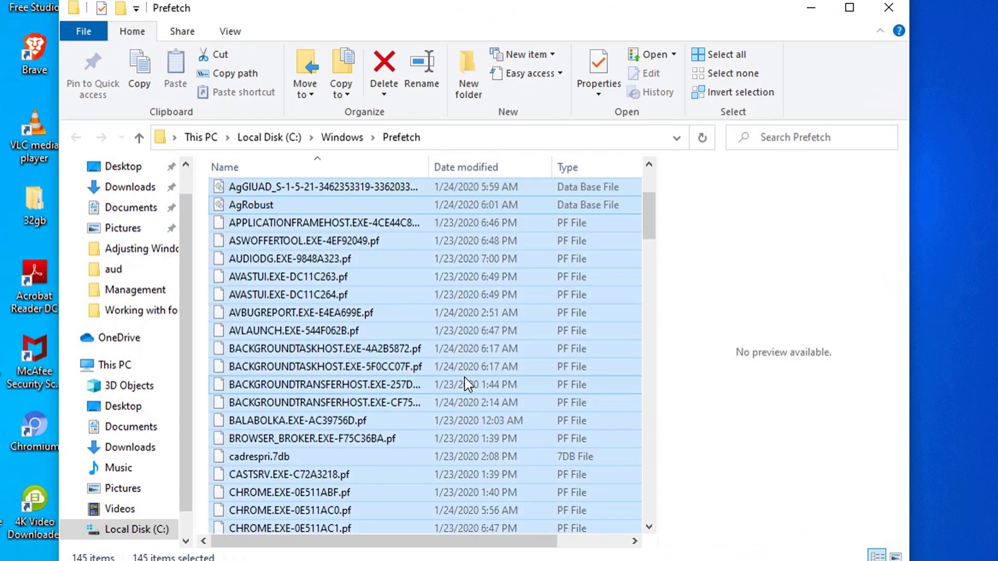
key(Delete)
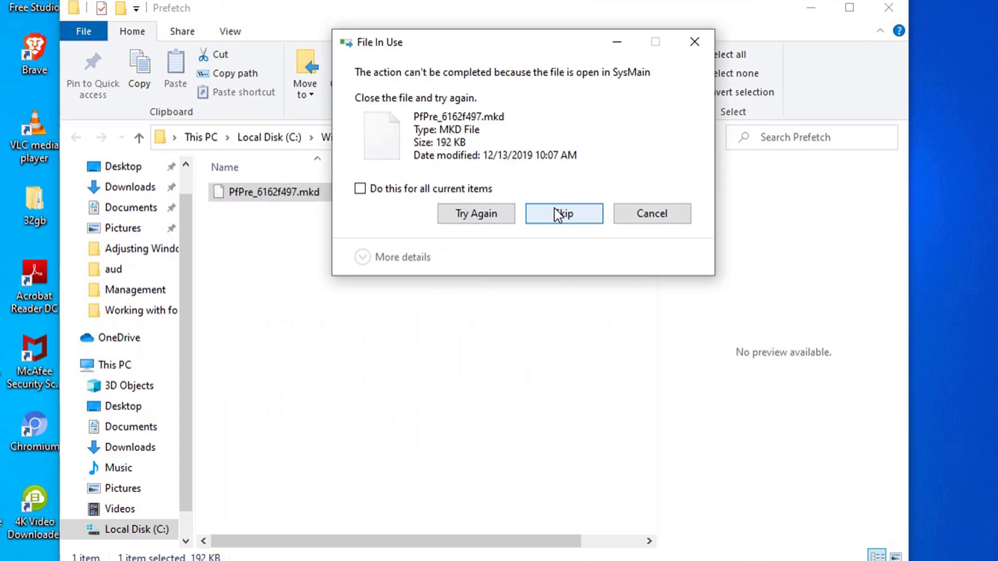
click(554, 208)
click(506, 311)
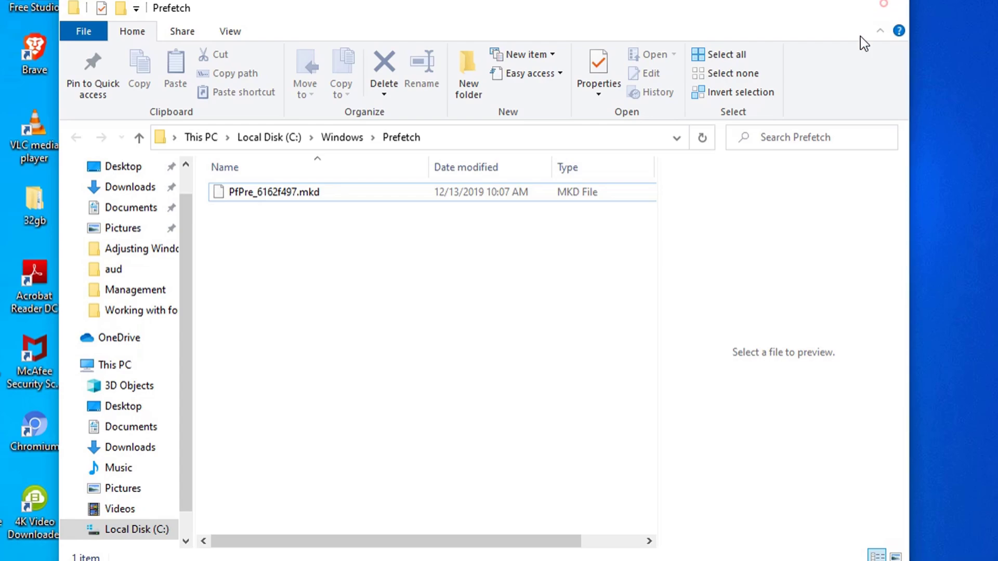
click(887, 9)
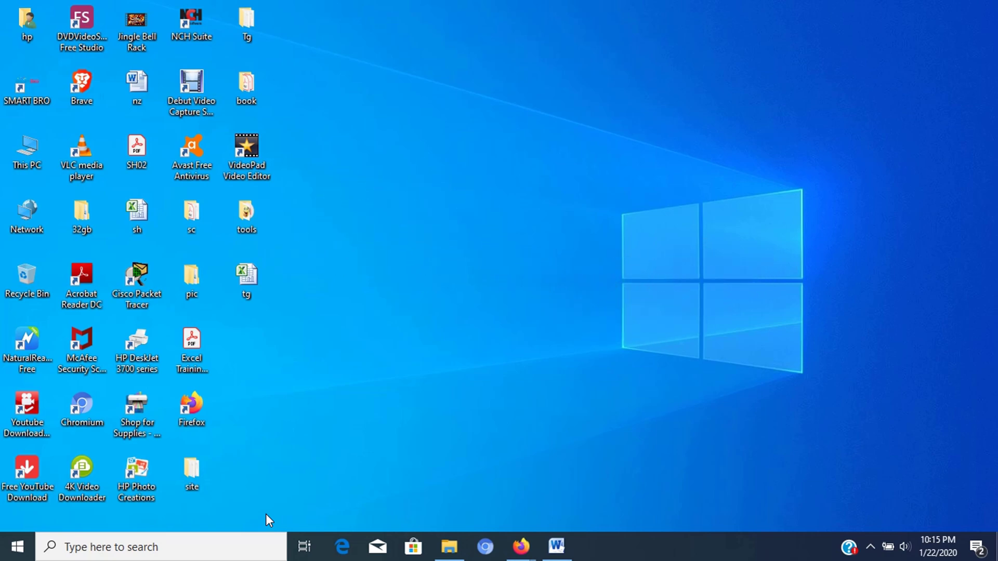
- Open Power Options in Control Panel and select the High Performance plan
click(239, 552)
text(contro)
key(Return)
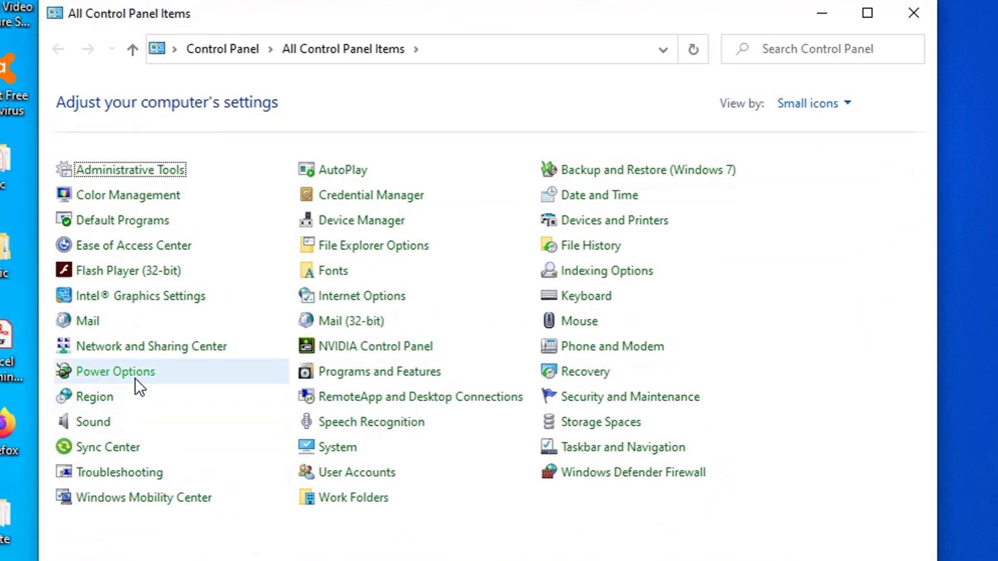
click(135, 379)
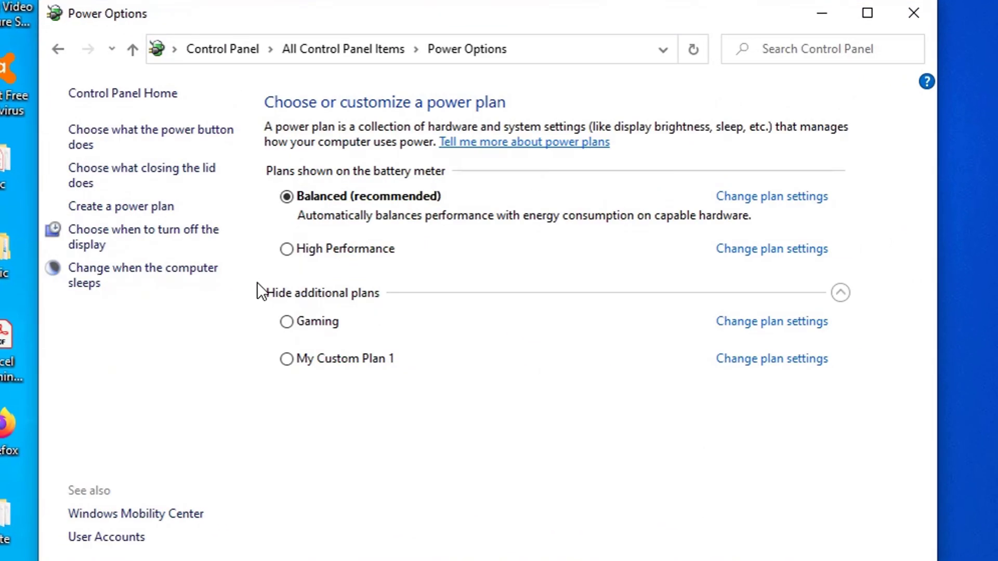
click(287, 249)
- Create a new power plan named Gaming-1 from Balanced
click(143, 206)
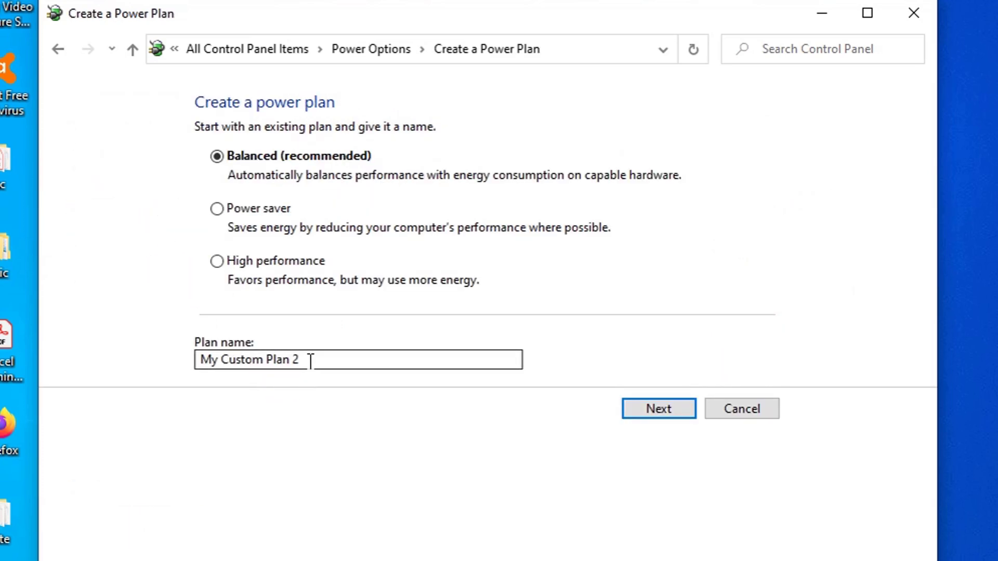
drag(310, 359, 197, 355)
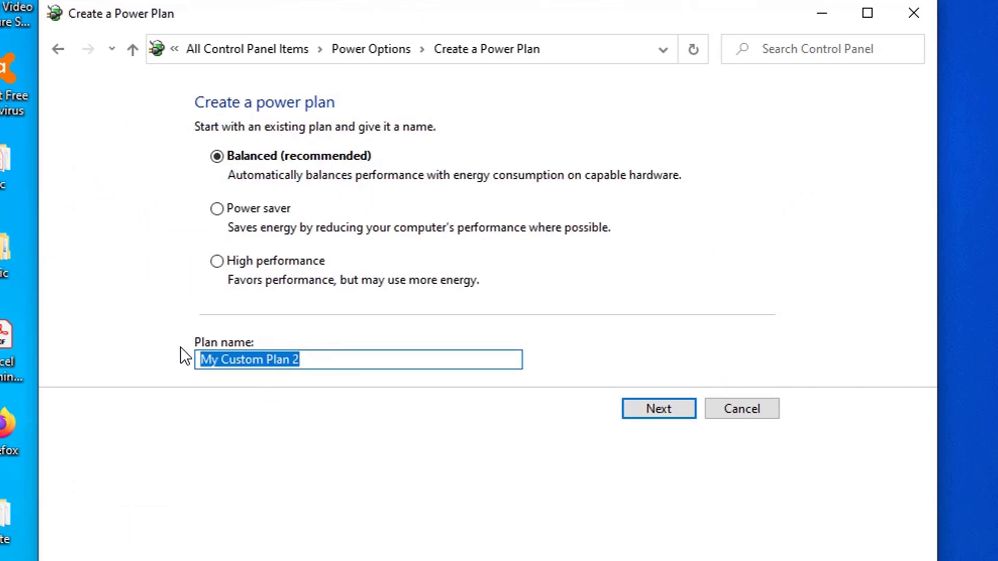
text(Gaming-1)
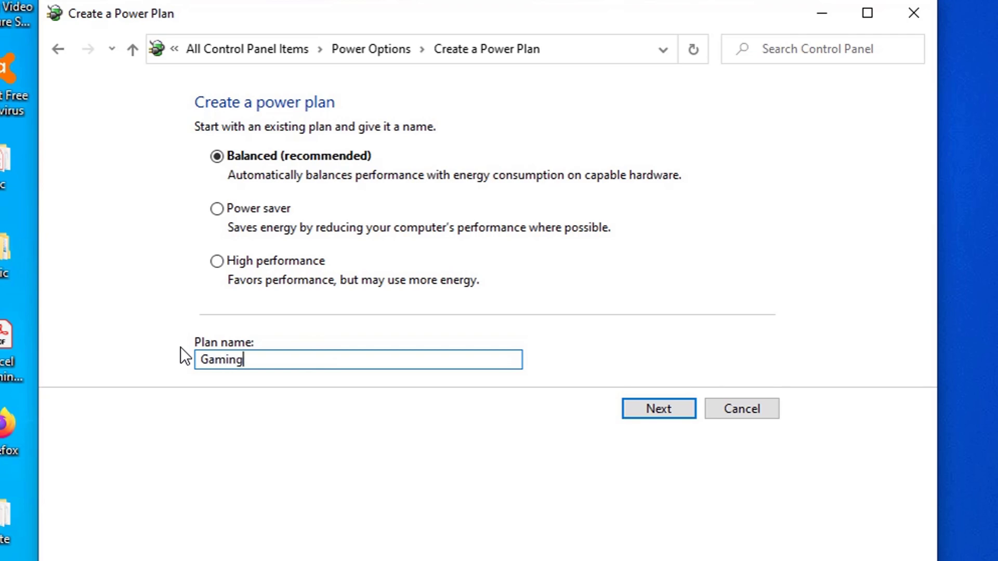
click(661, 409)
click(656, 318)
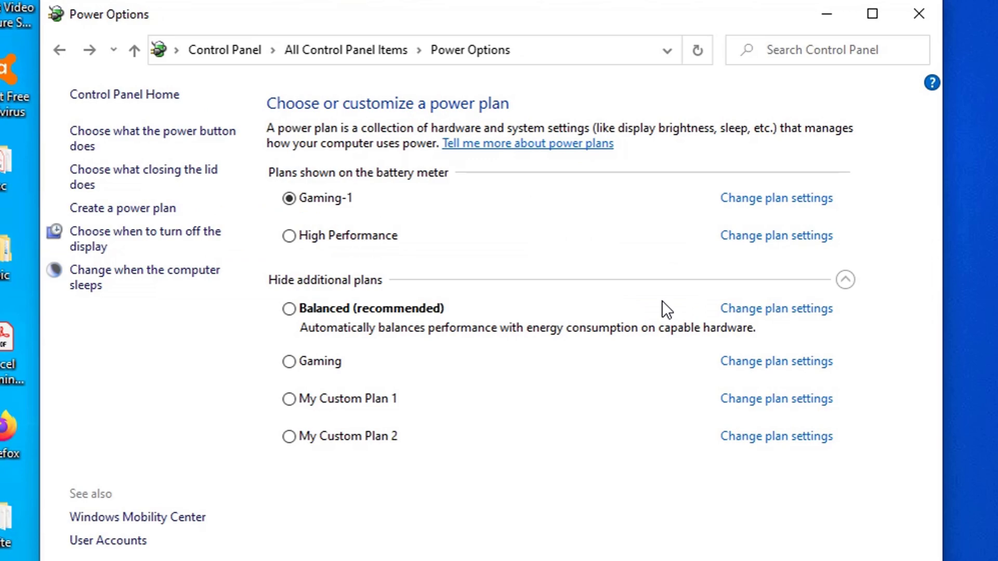
- Open Gaming-1's advanced power settings and expand Intel(R) Graphics Settings > Intel(R) Graphics Power Plan
click(725, 197)
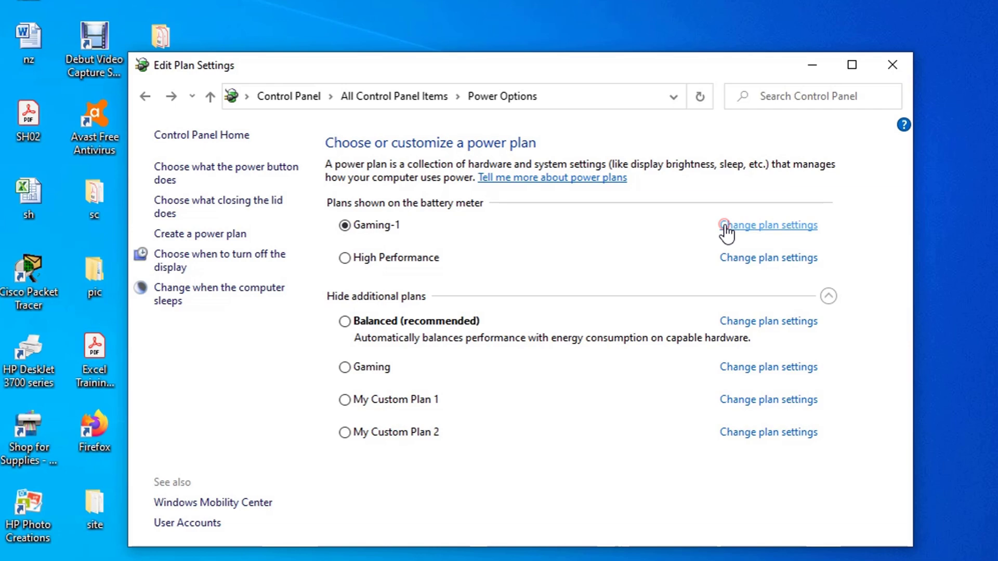
click(725, 227)
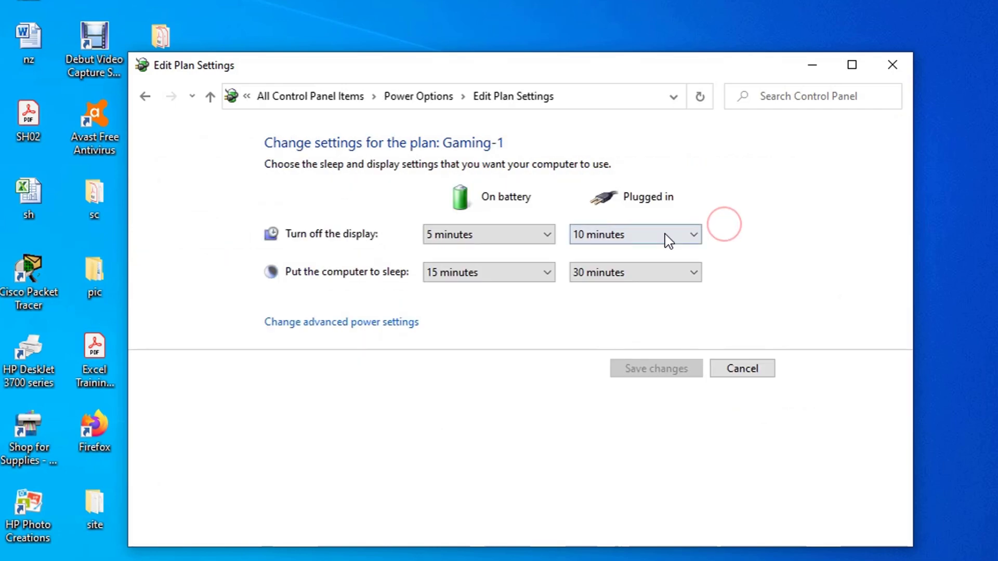
click(312, 323)
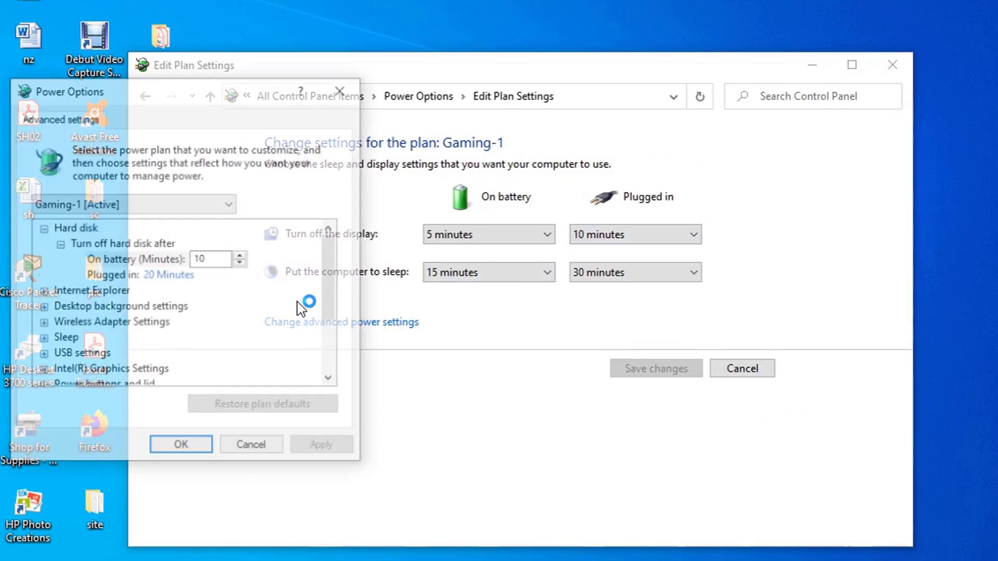
click(89, 371)
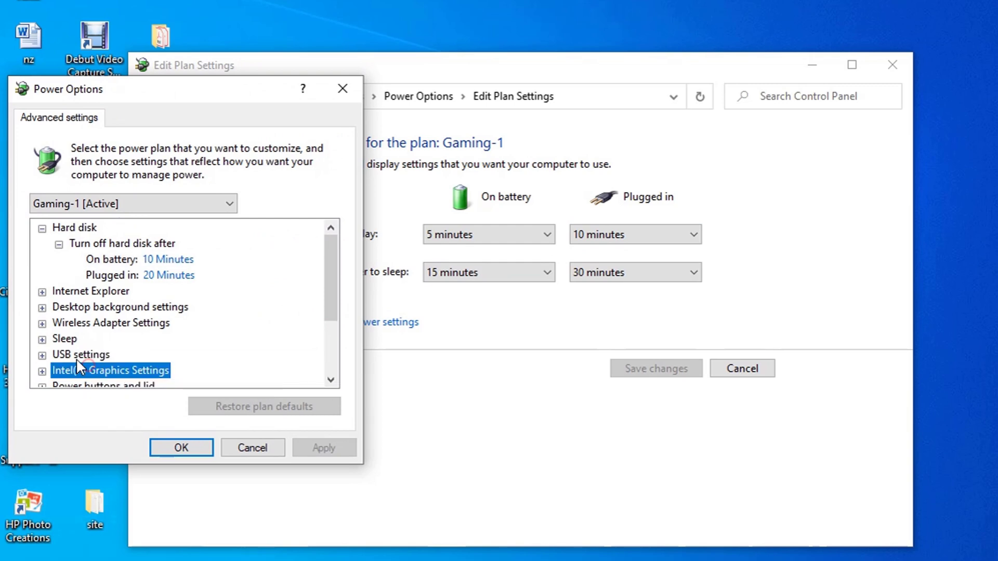
scroll(78, 359, down, 2)
click(42, 276)
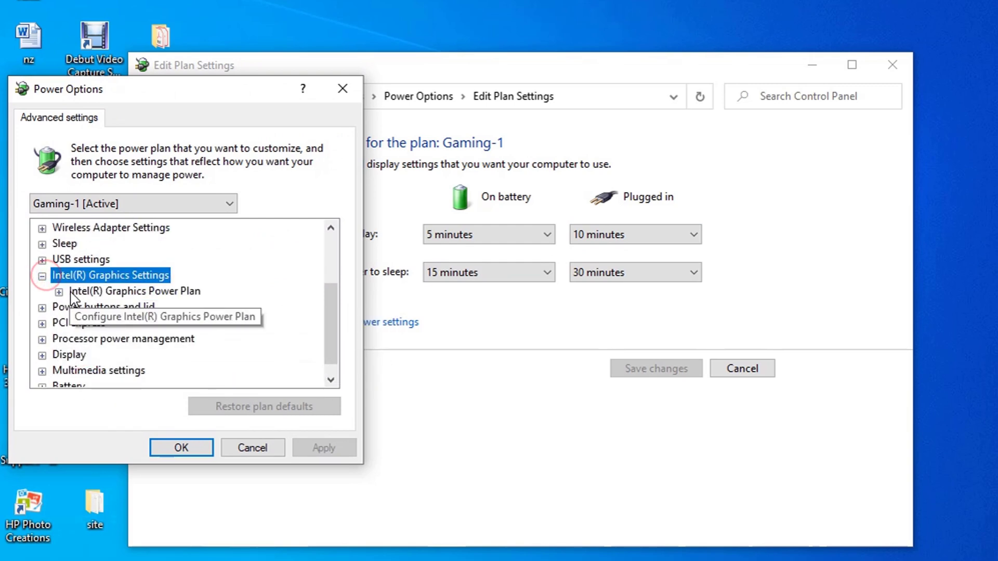
click(58, 292)
- Set the graphics power plan to Maximum Performance on battery and plugged in, apply, and close
click(161, 306)
click(191, 307)
click(192, 347)
click(180, 325)
click(182, 323)
click(199, 361)
click(321, 449)
click(199, 450)
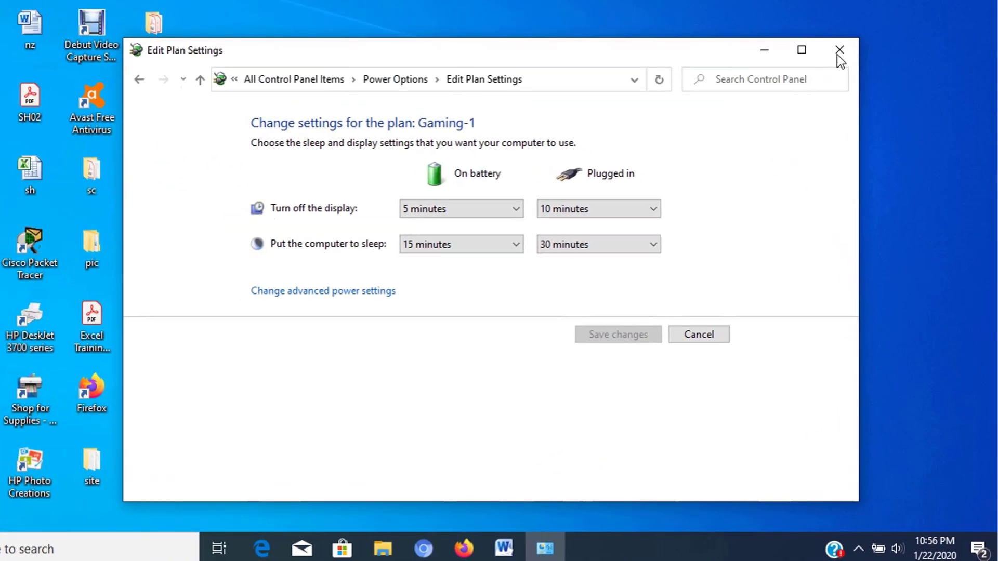
click(837, 50)
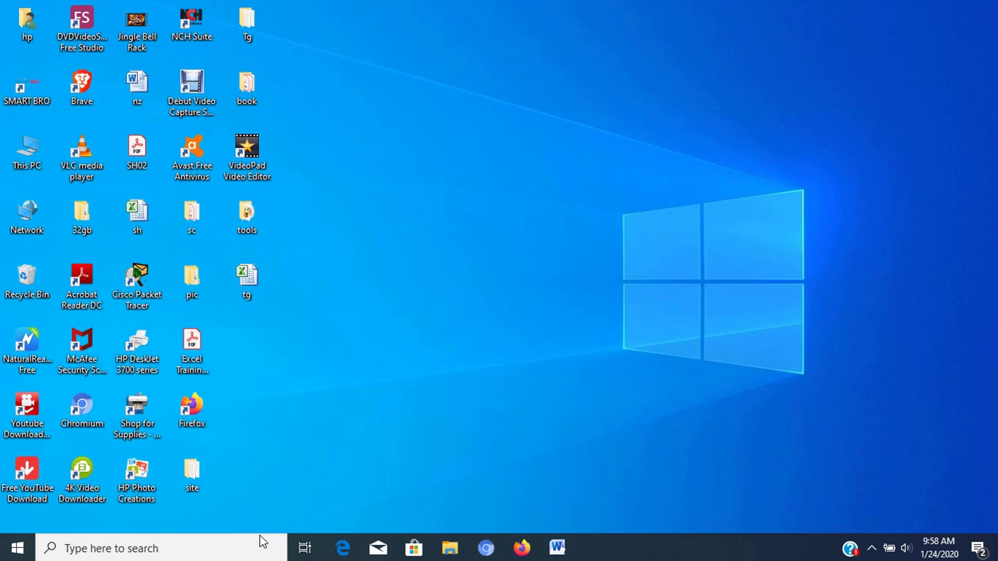
- Launch Settings from search and go System > About > System info > Advanced system settings
click(262, 543)
text(settings)
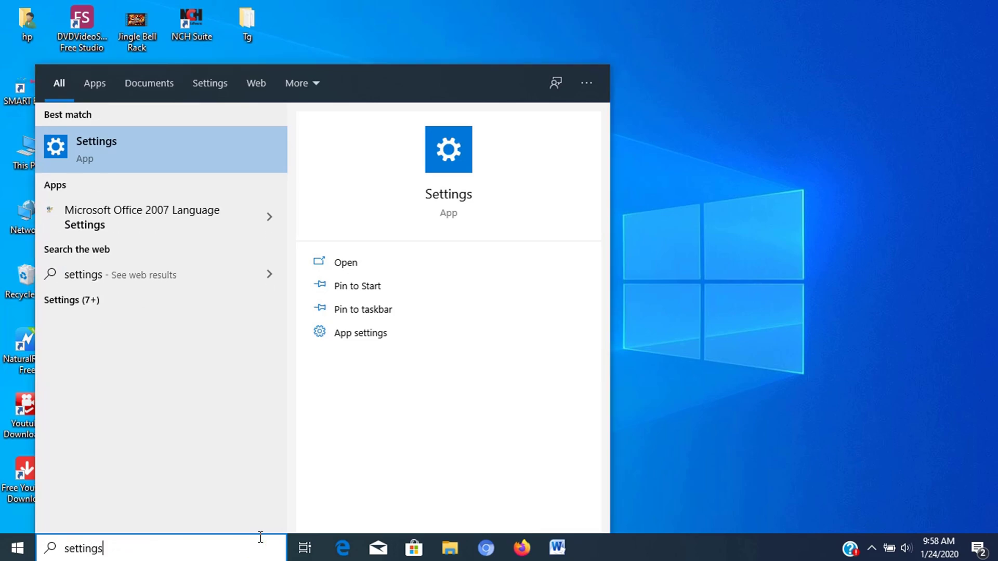
key(Return)
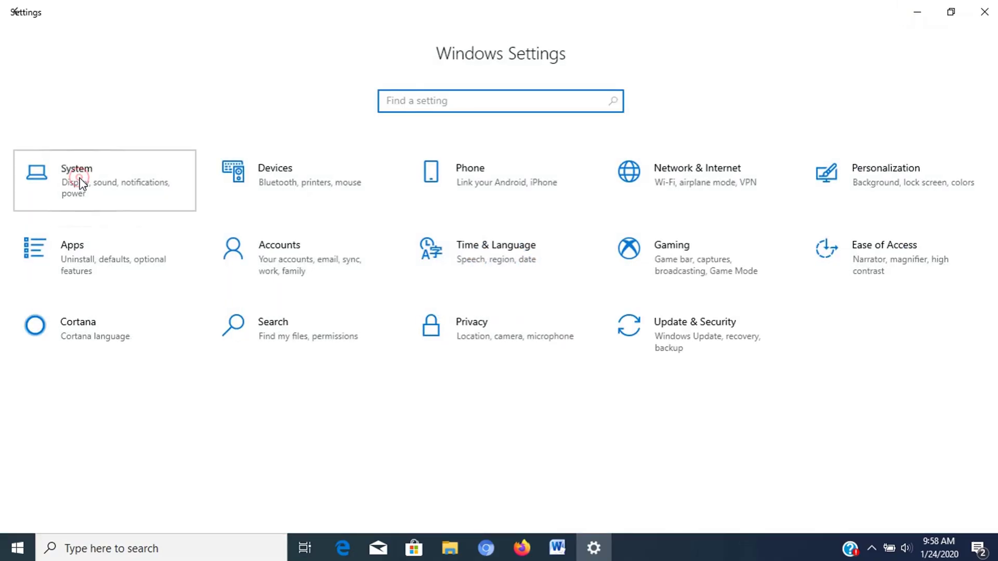
click(81, 181)
scroll(78, 464, down, 3)
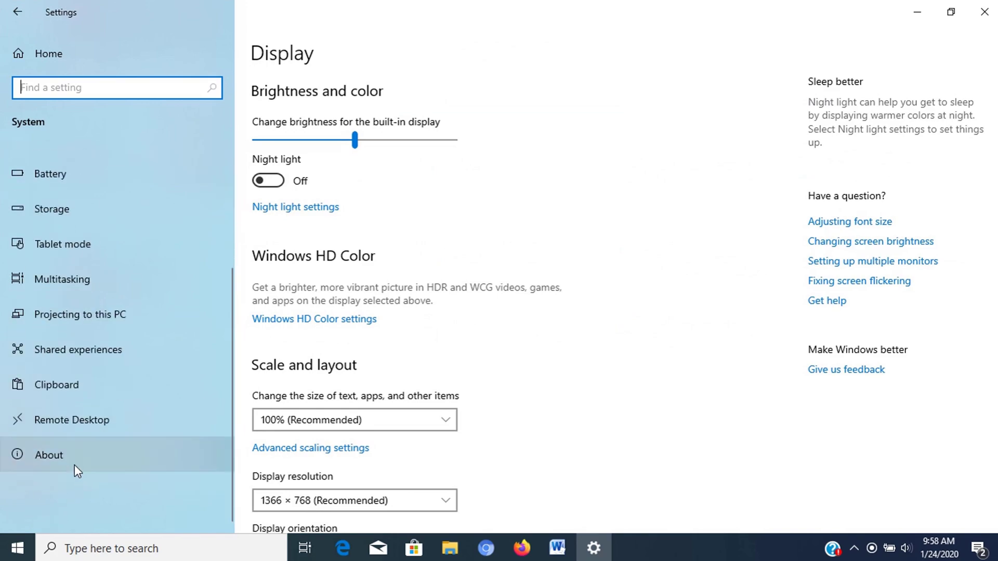
click(70, 455)
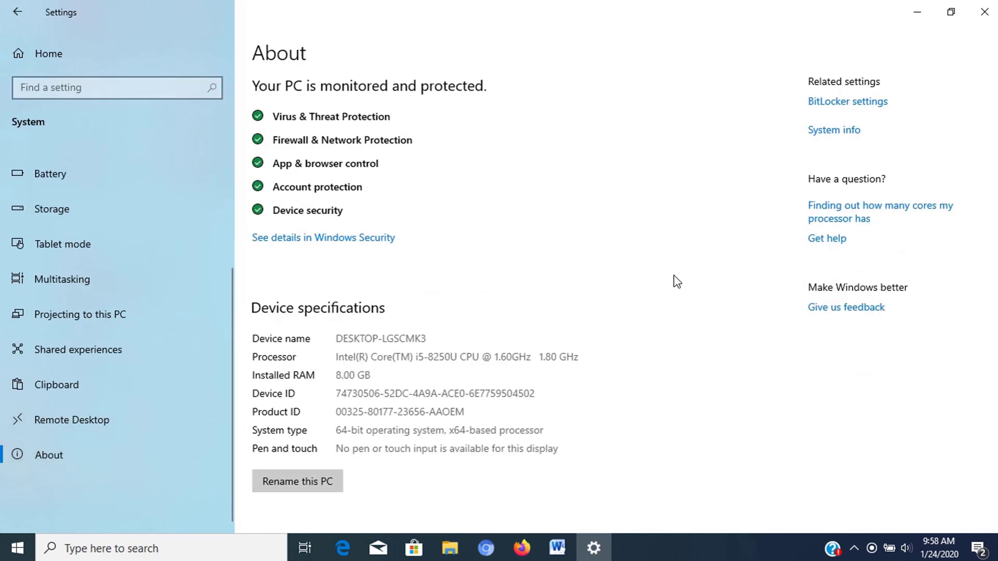
click(821, 136)
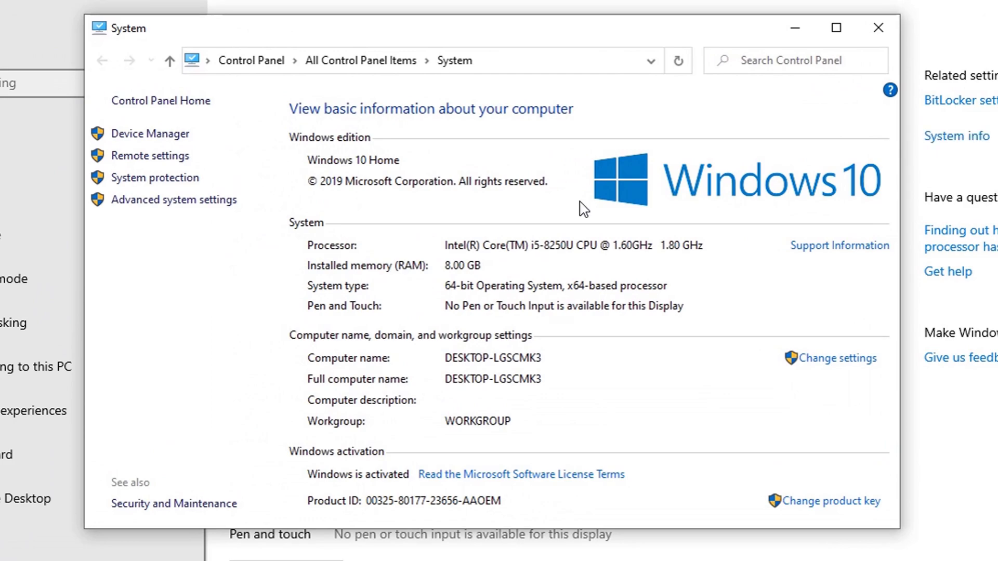
click(192, 200)
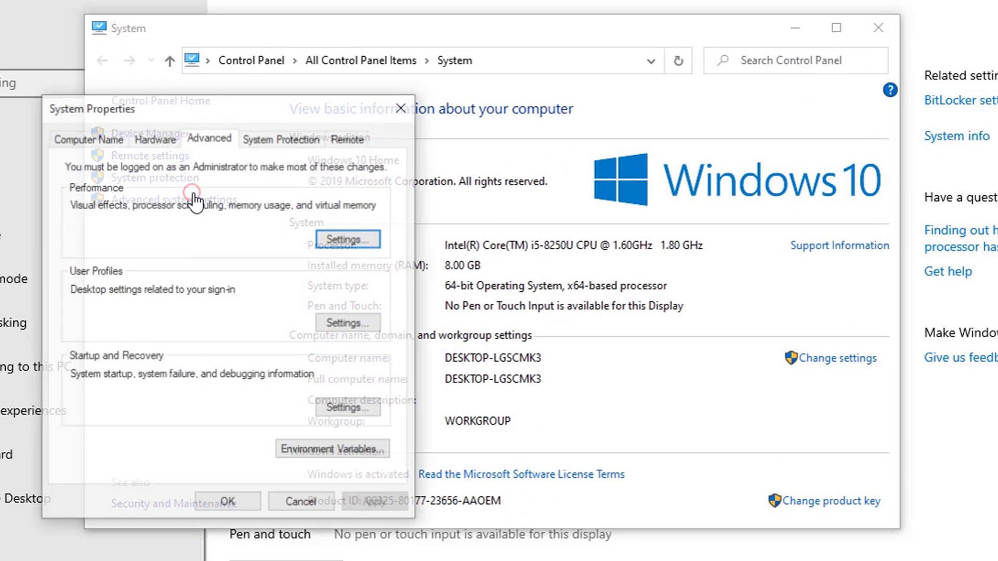
- Set Performance Options visual effects to Adjust for best performance and apply
click(344, 242)
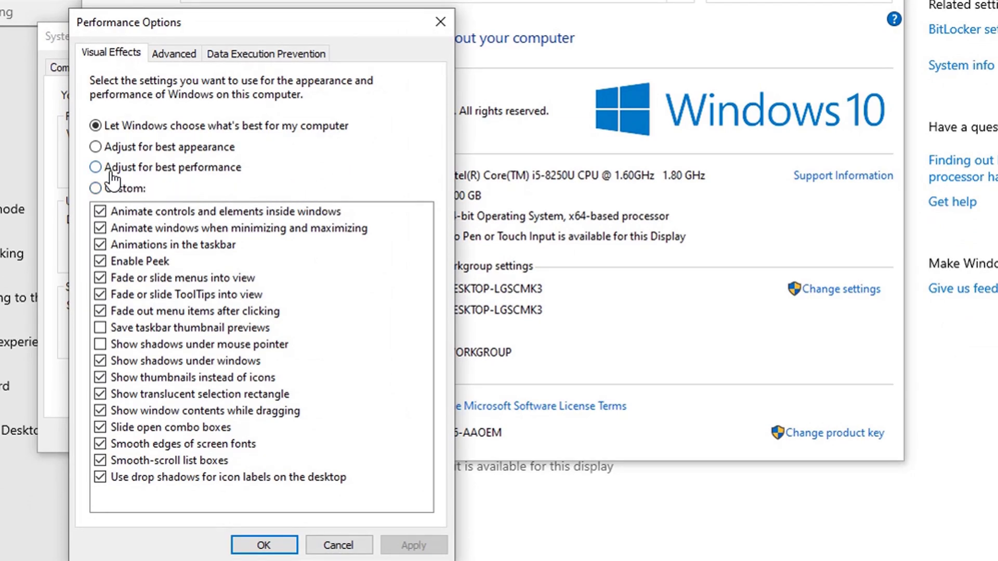
click(96, 167)
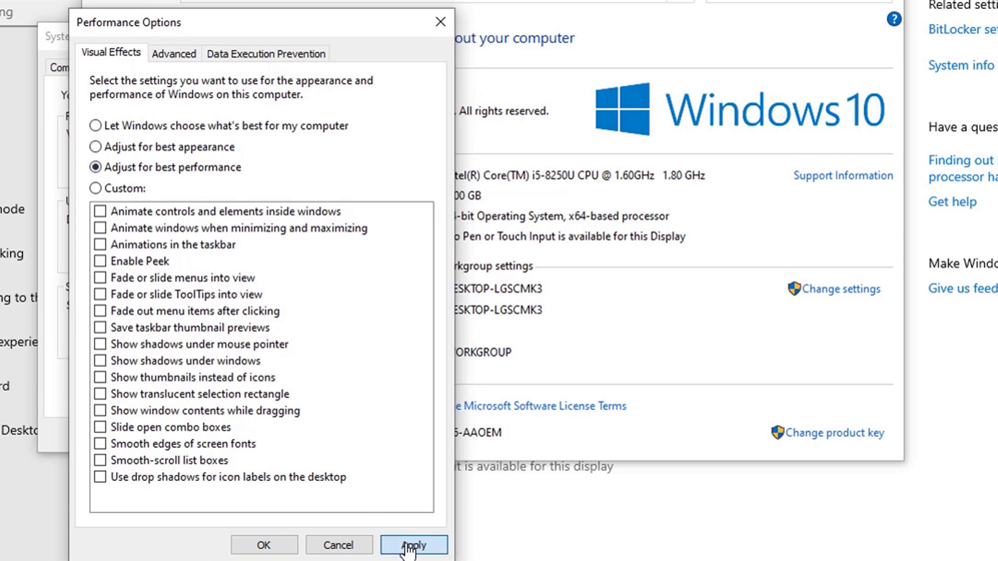
click(409, 547)
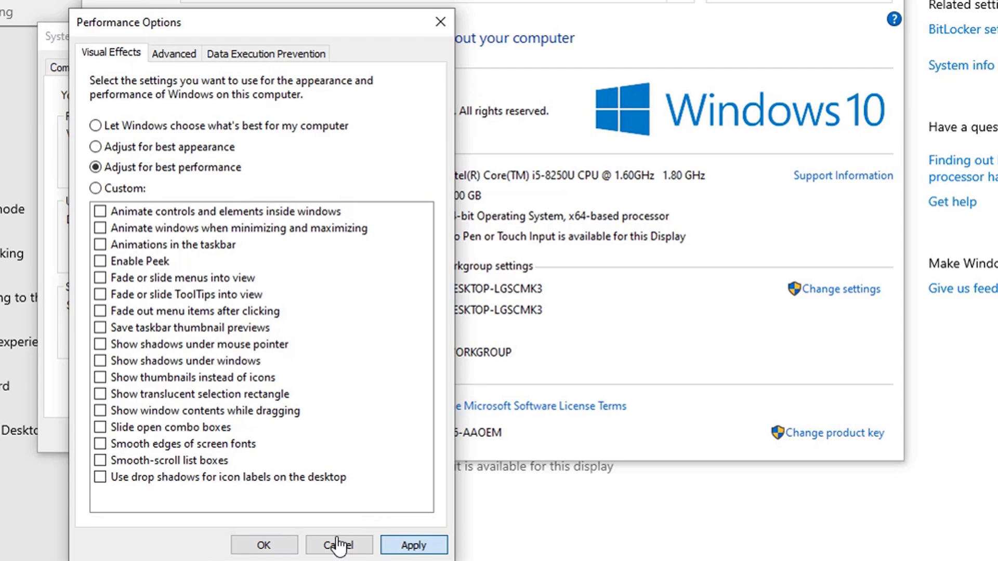
- Set processor scheduling to favour Programs, apply, and close all the system windows
click(175, 54)
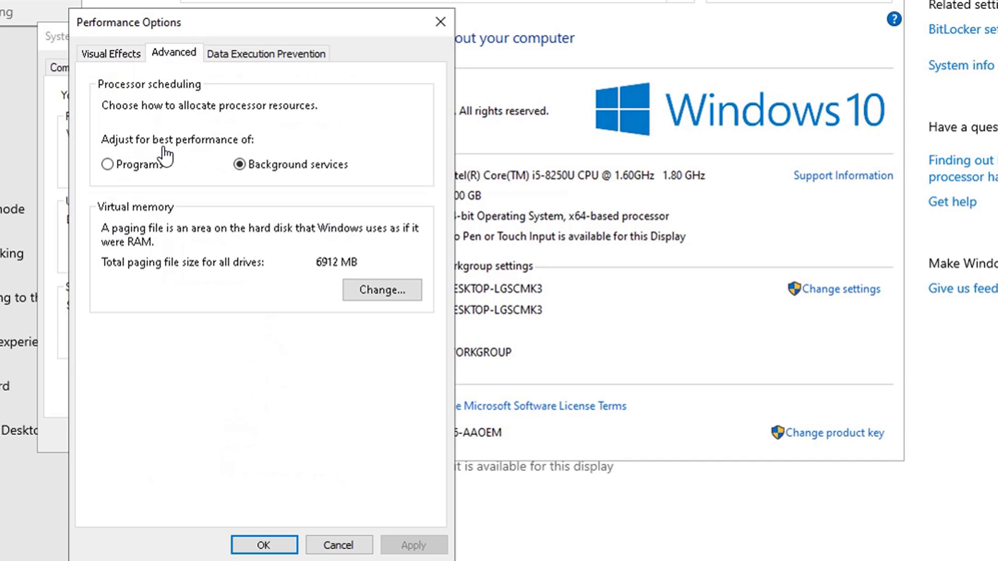
click(136, 165)
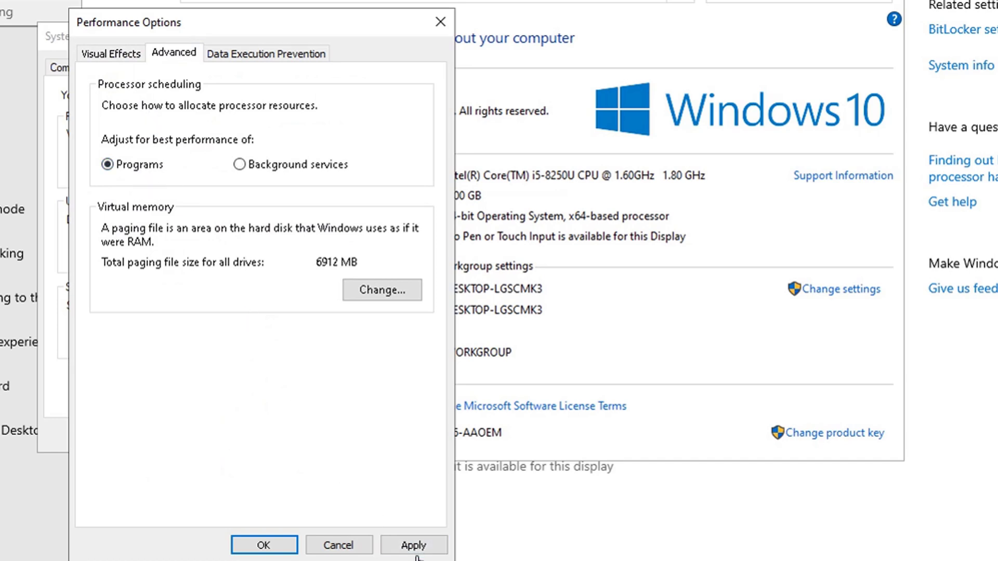
click(413, 545)
click(263, 545)
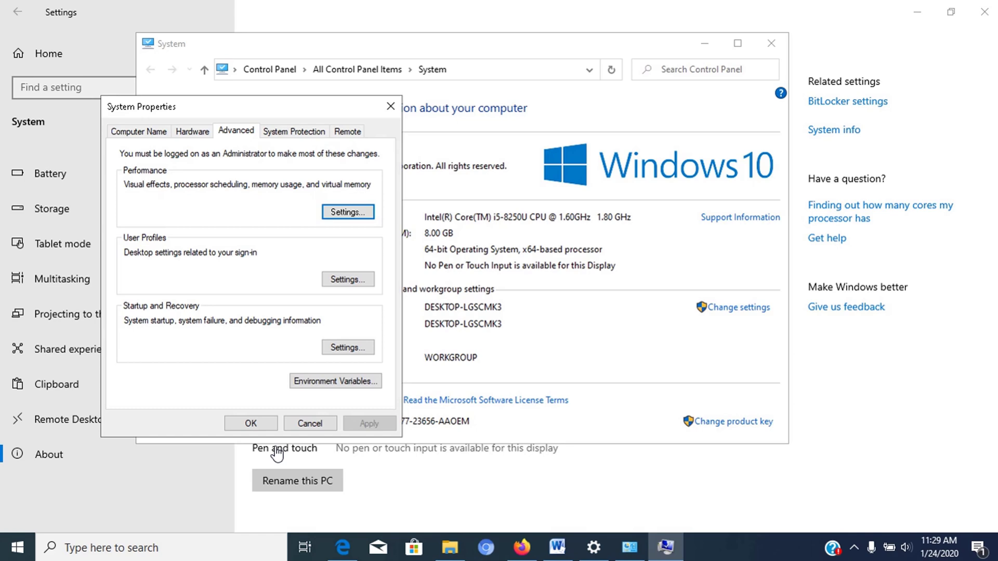
click(262, 426)
click(771, 43)
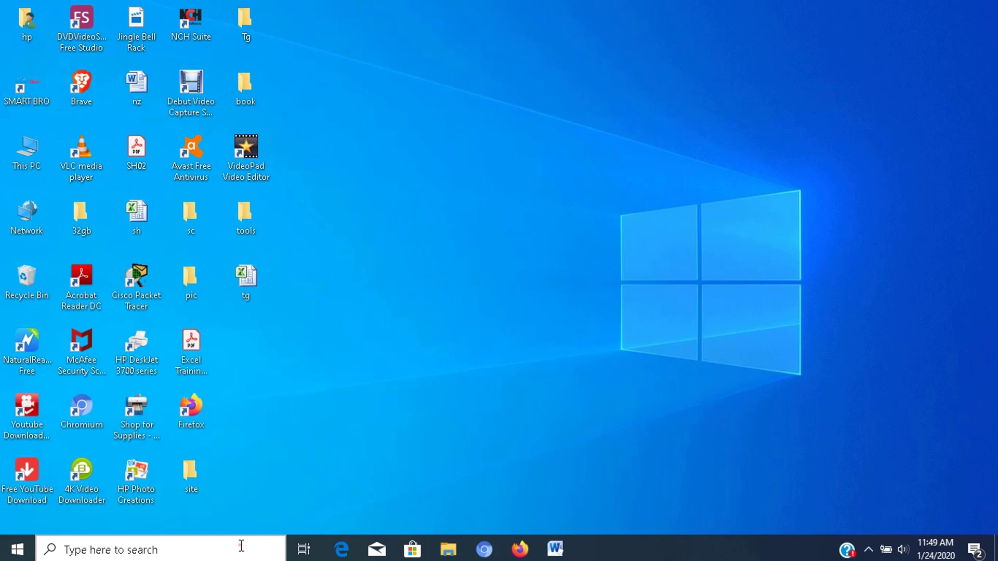
- Switch Transparency effects off under Settings > Personalization > Colors, then close Settings
click(241, 546)
text(setti)
key(Return)
click(874, 183)
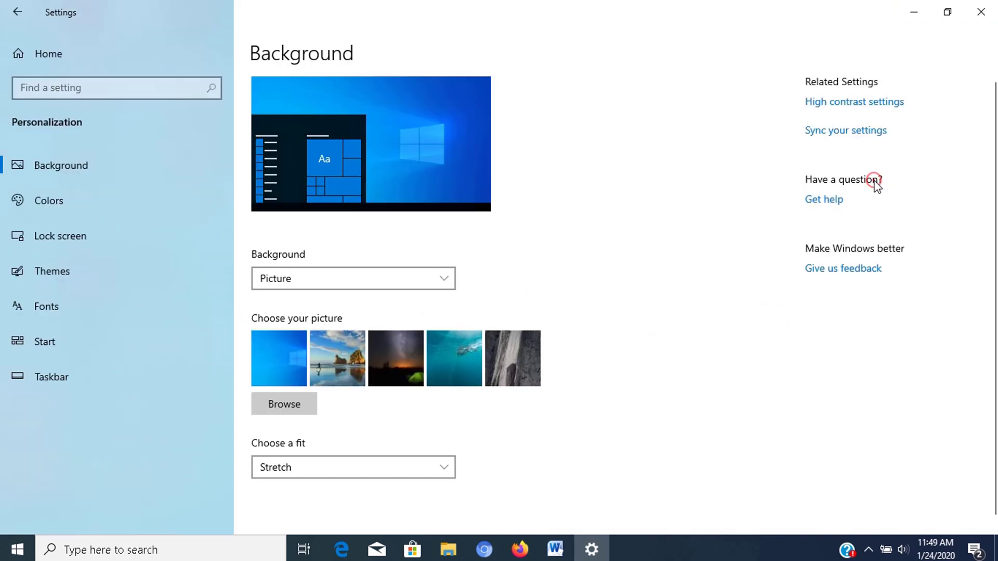
click(79, 202)
scroll(425, 404, down, 2)
scroll(425, 403, down, 3)
click(255, 293)
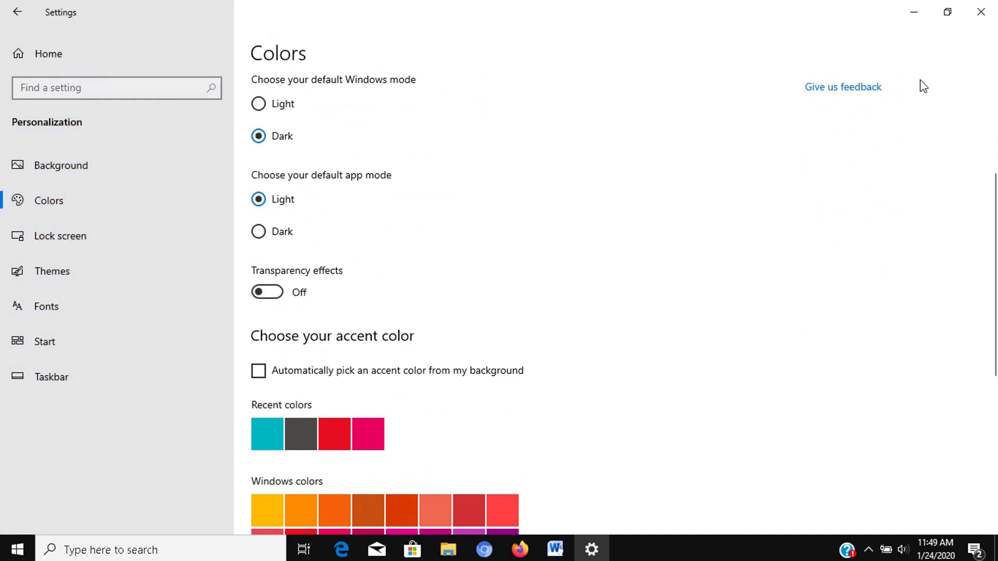
click(981, 12)
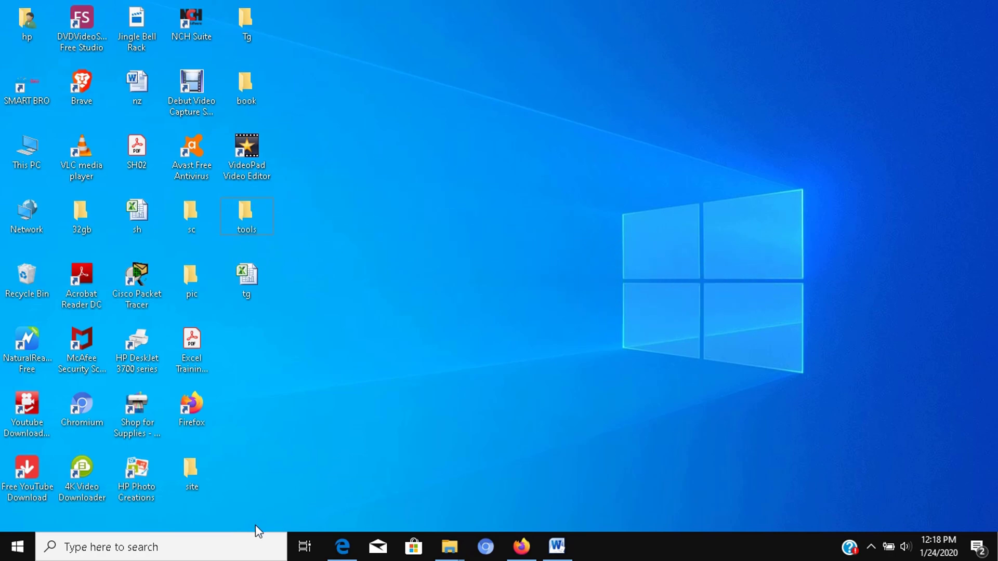
- Launch Settings and reach Advanced system settings via System > About > System info
click(244, 538)
text(settin)
key(Return)
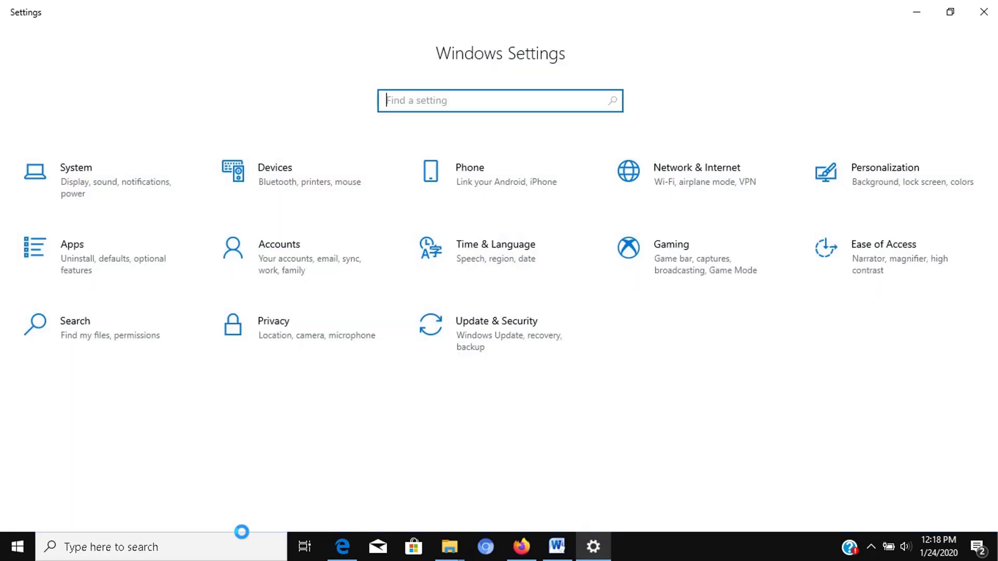
click(91, 188)
click(92, 192)
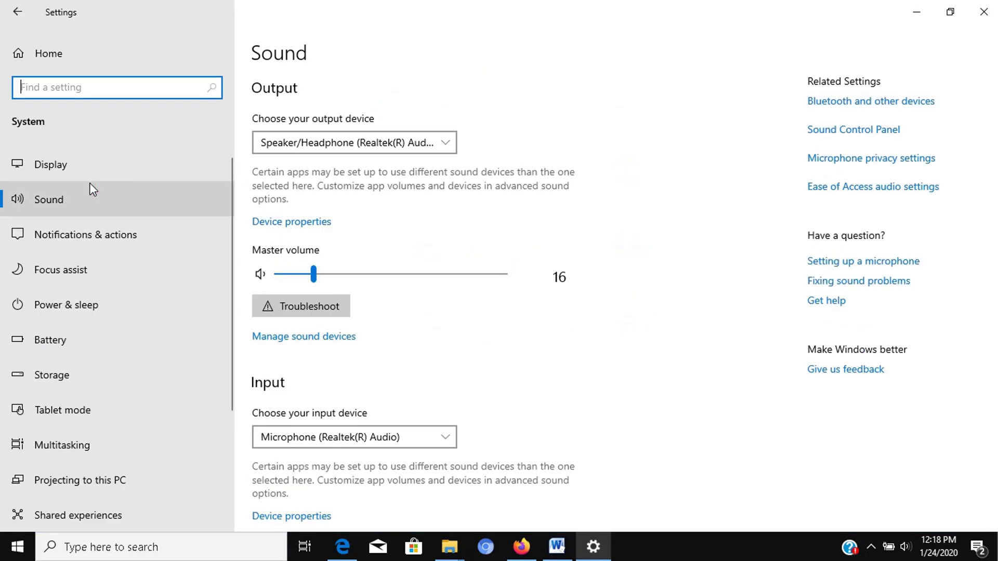
scroll(72, 416, down, 3)
click(66, 450)
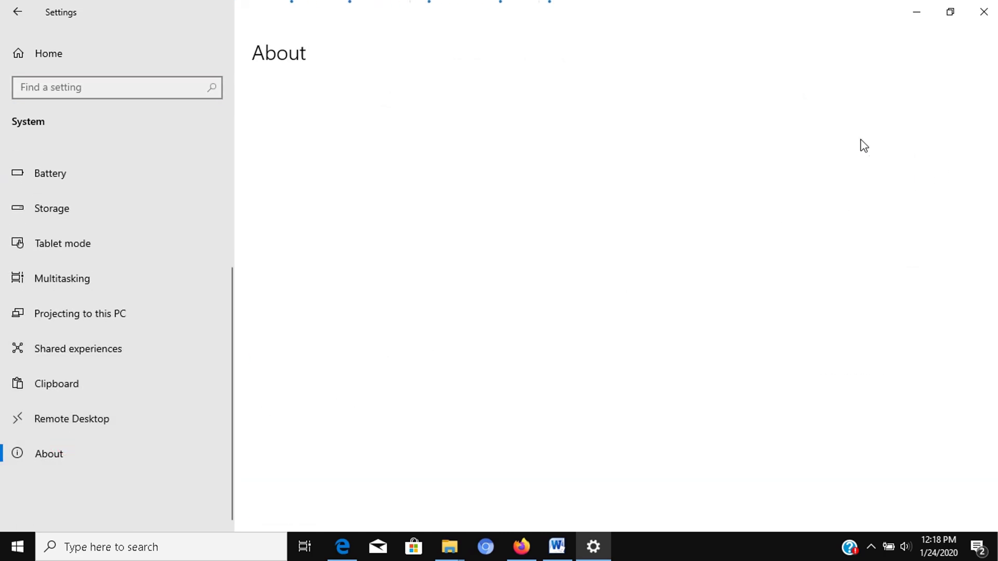
scroll(674, 240, down, 4)
scroll(762, 234, up, 4)
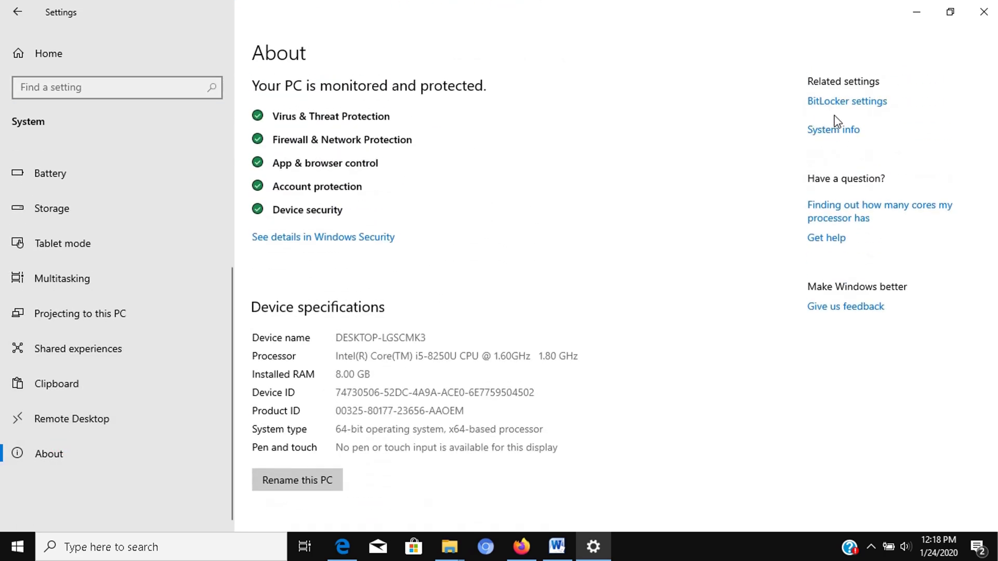
click(833, 130)
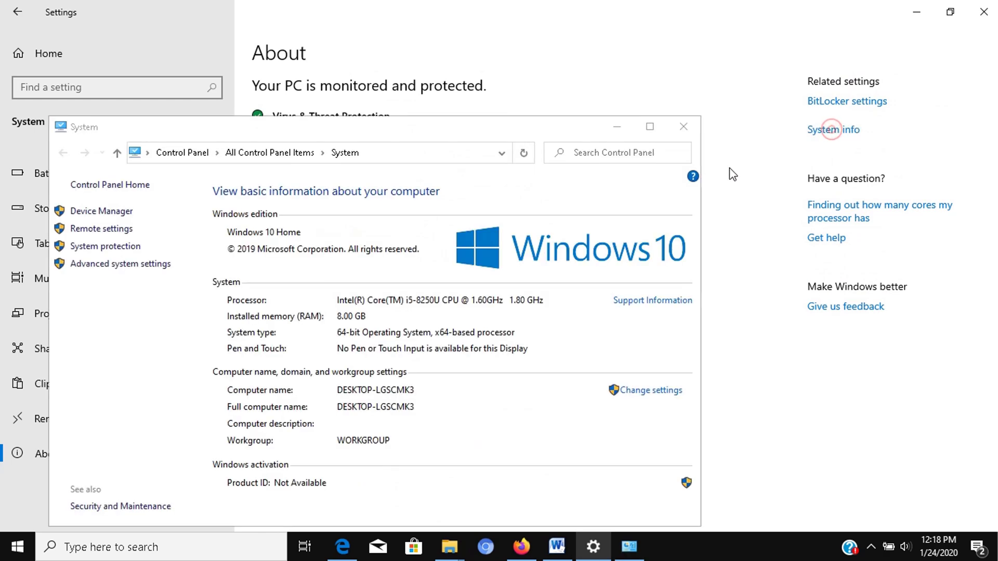
click(114, 265)
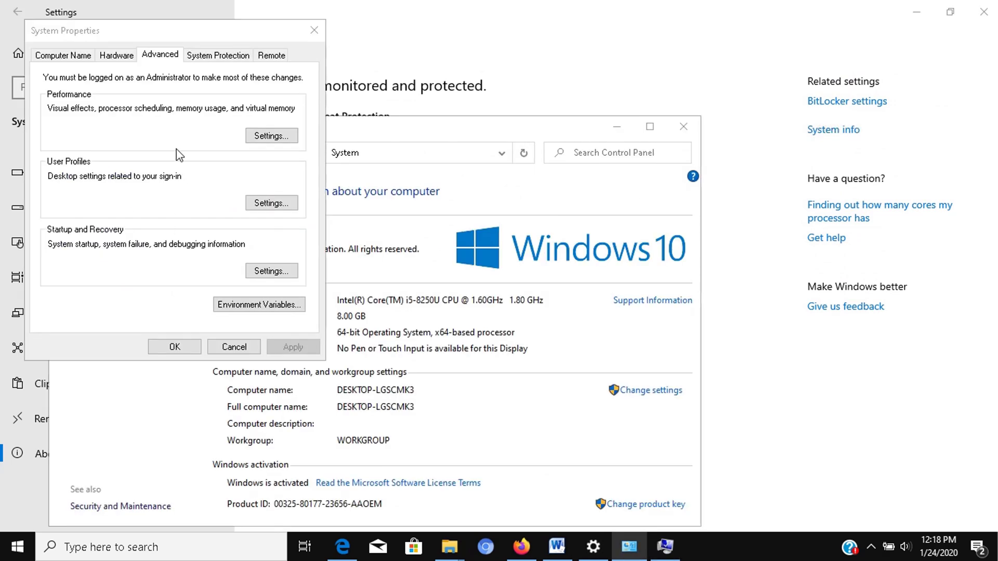
- Open Virtual Memory, untick automatic paging file management, and choose Custom size for C:
click(159, 56)
click(264, 134)
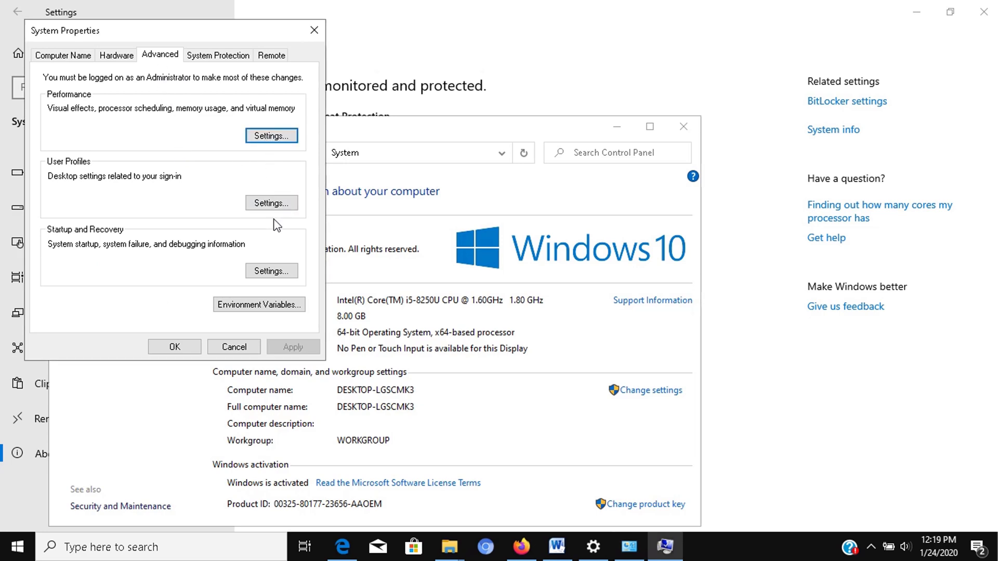
click(269, 136)
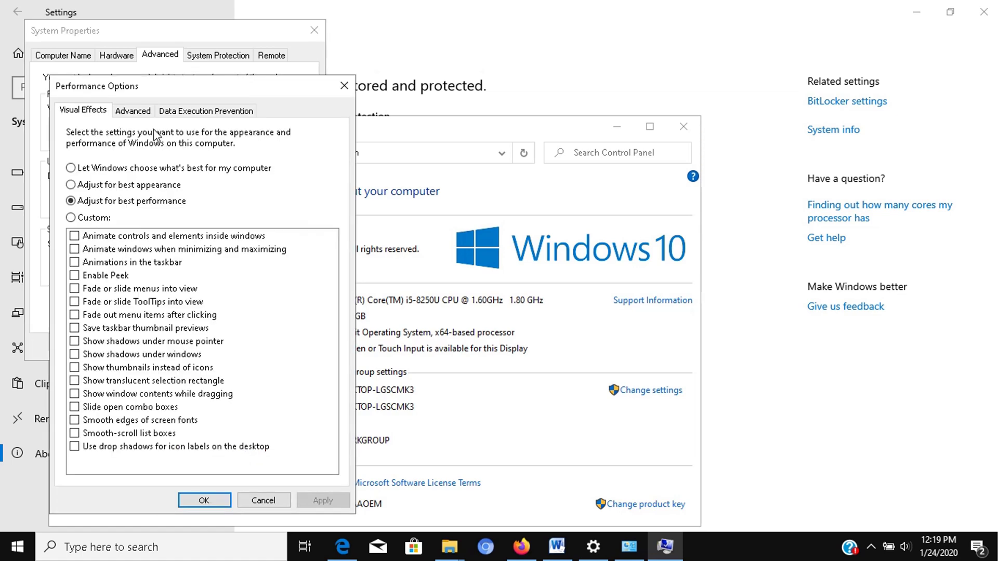
click(138, 112)
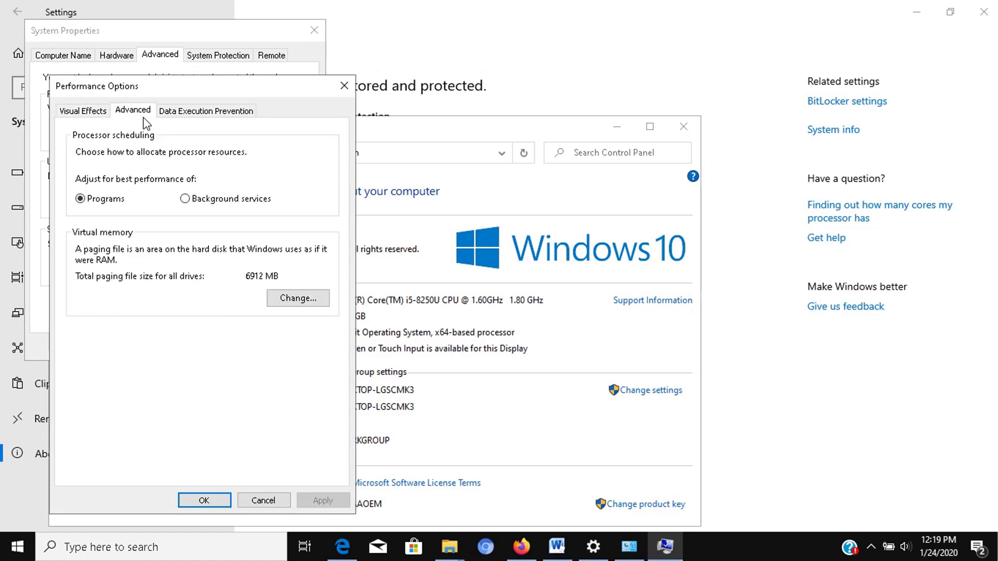
click(285, 298)
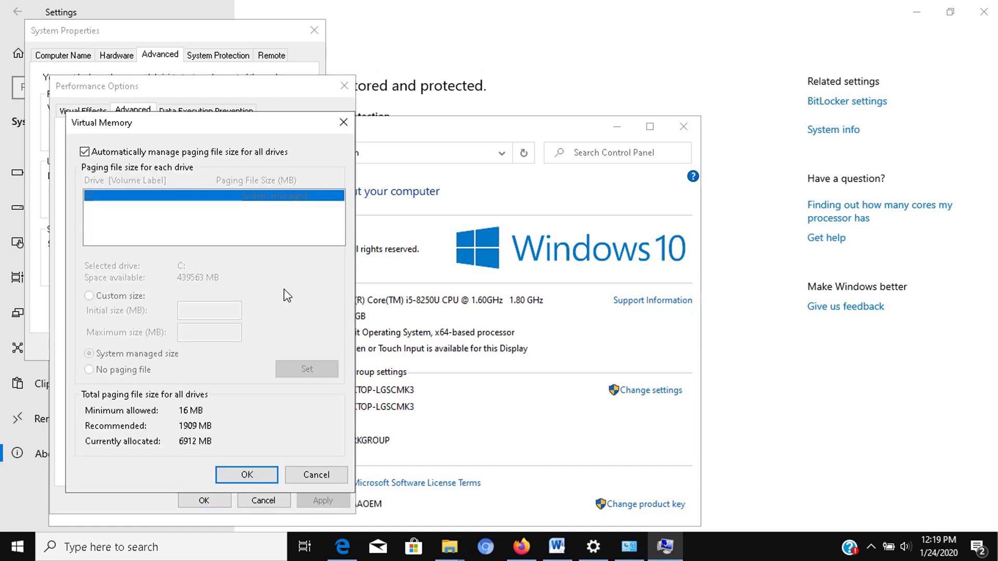
click(84, 152)
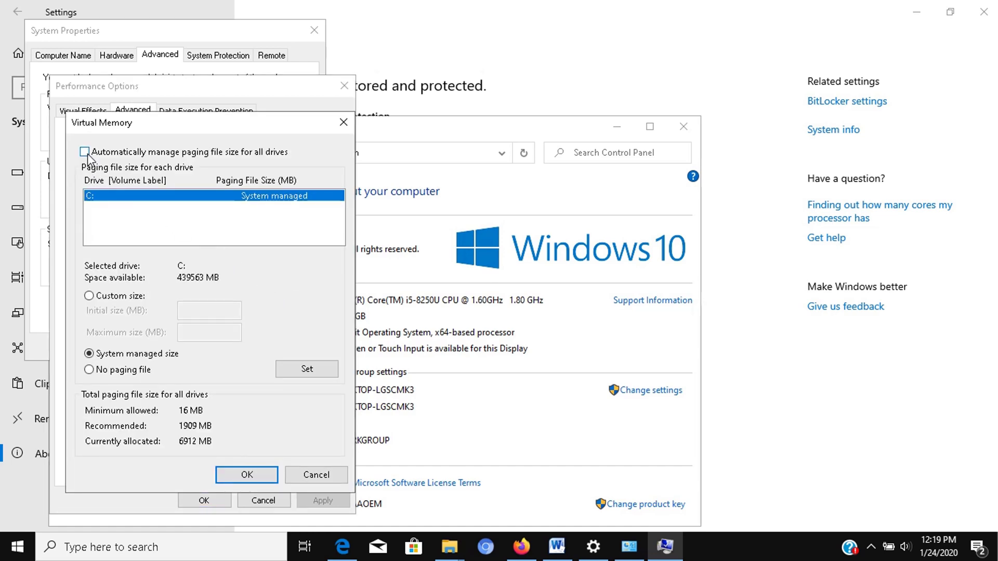
click(90, 296)
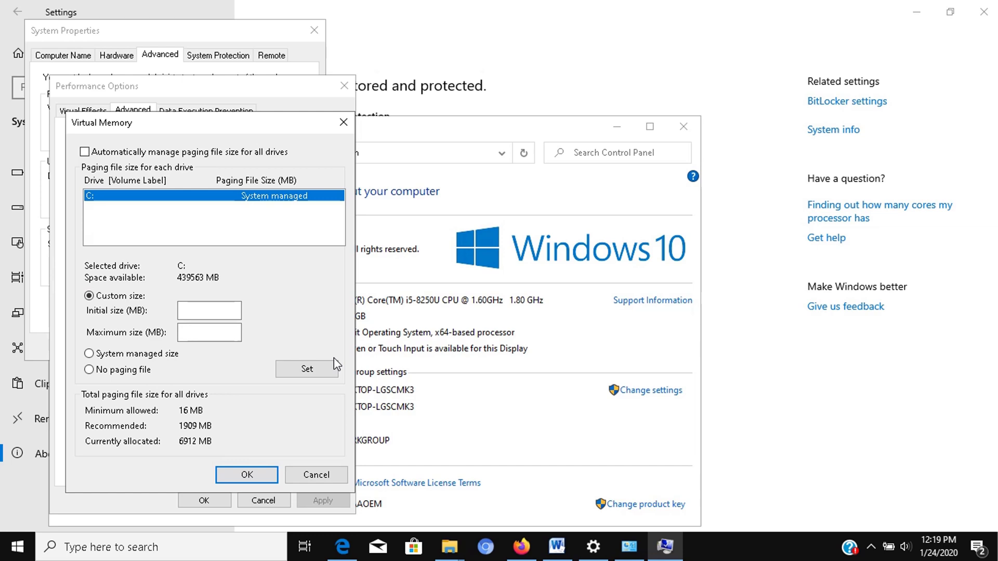
click(398, 361)
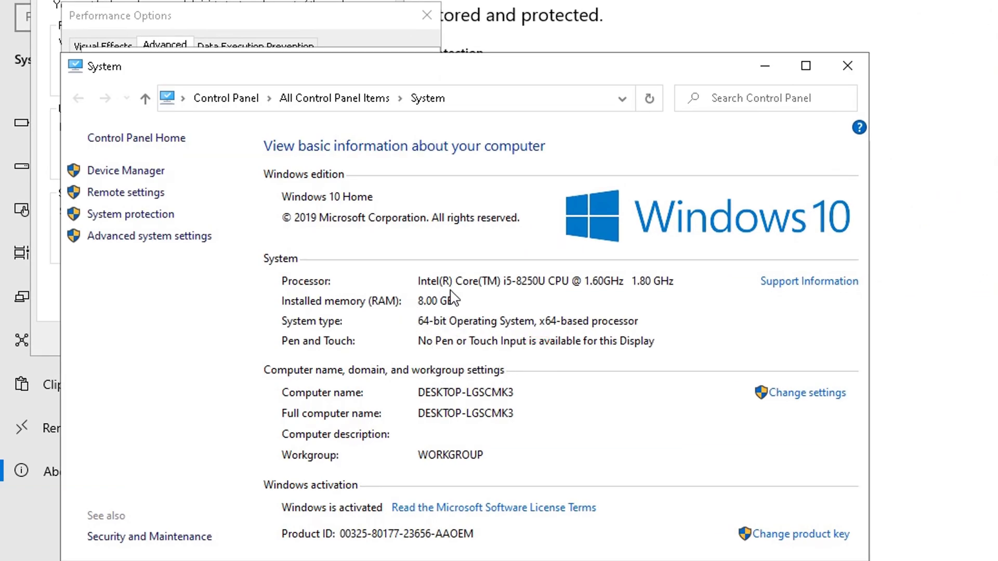
- Set drive C:'s paging file to initial 12000 MB and maximum 24000 MB, and confirm
key(alt+Tab)
click(276, 296)
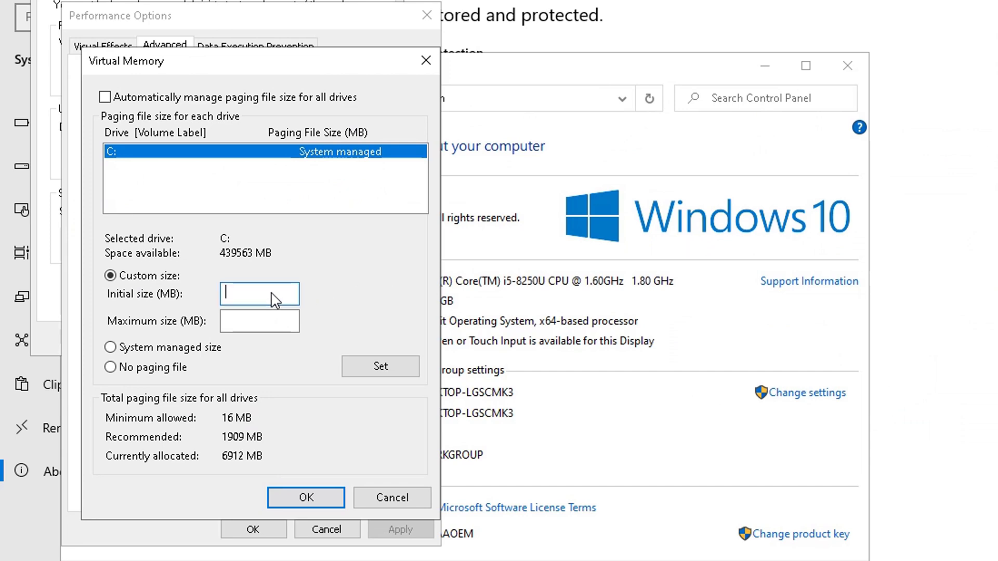
text(12000)
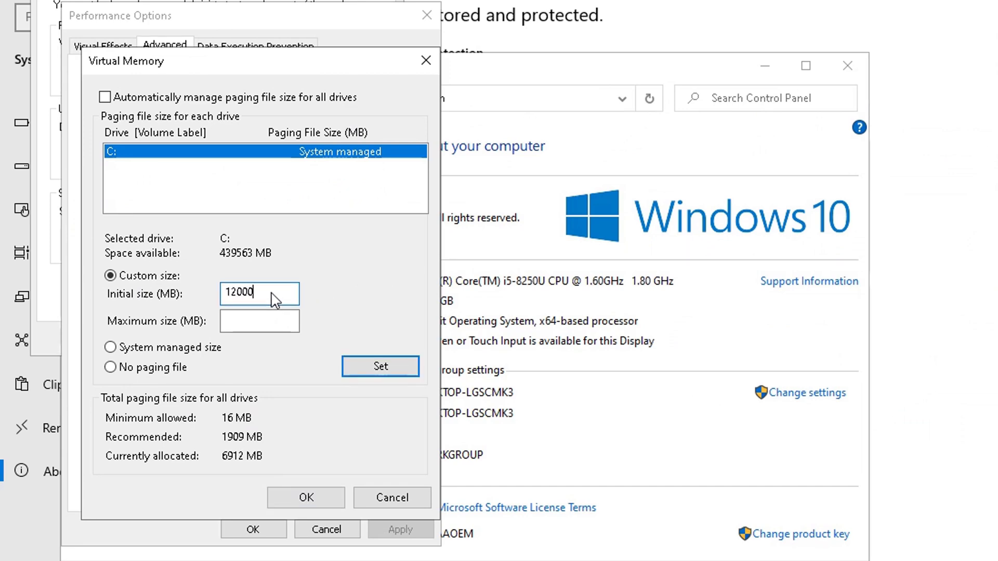
key(Tab)
text(24000)
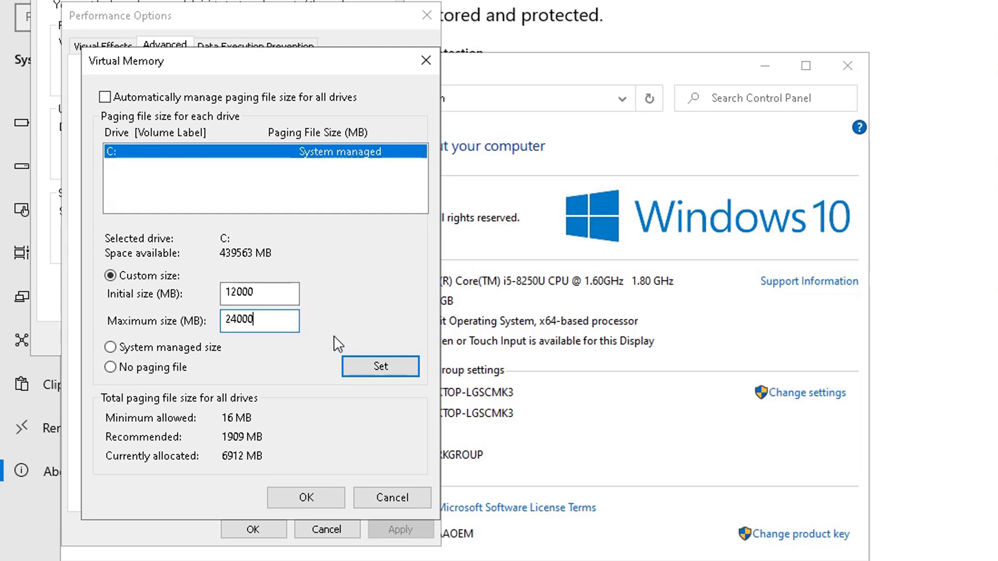
click(381, 366)
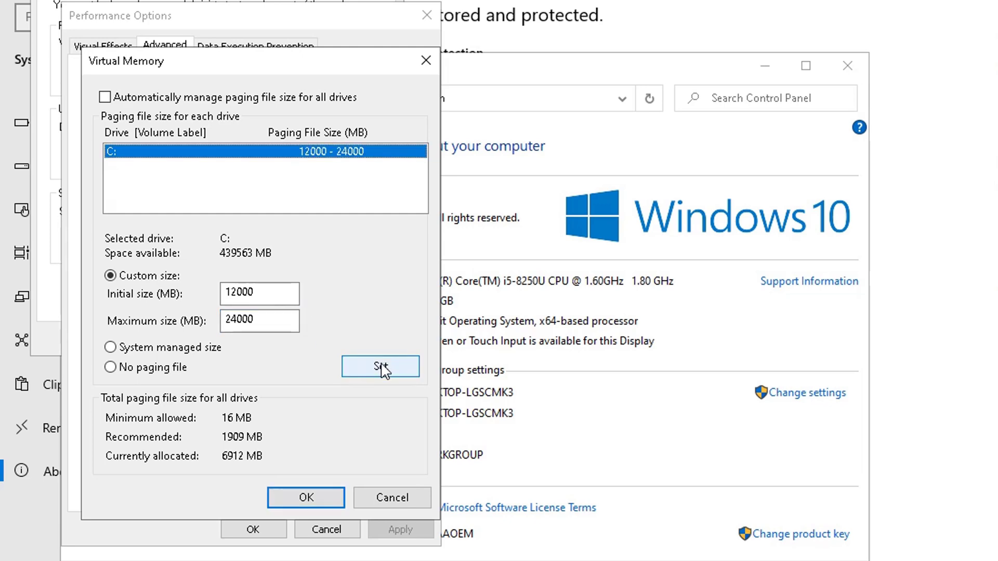
click(311, 503)
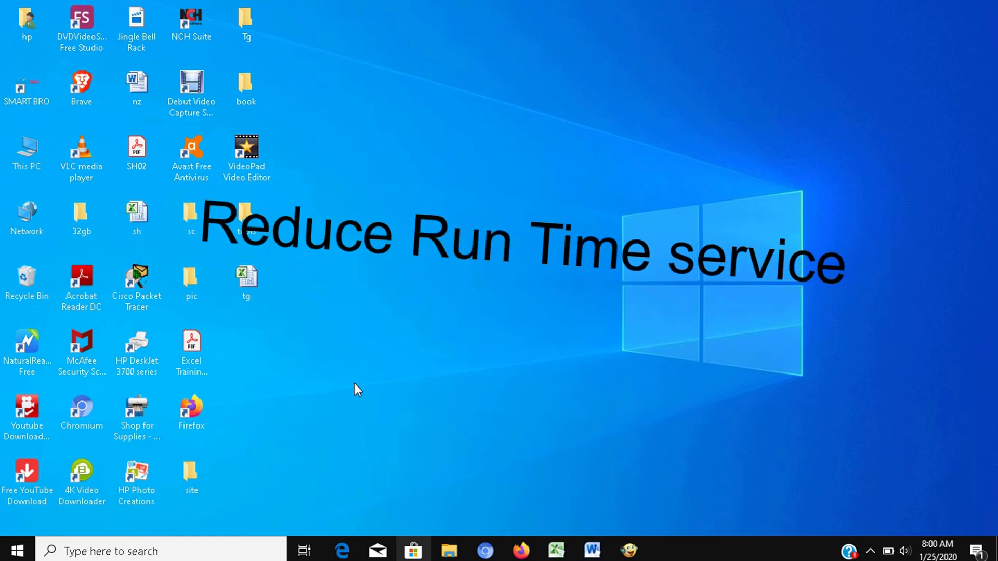
- Launch msconfig and browse the Services tab list
click(244, 540)
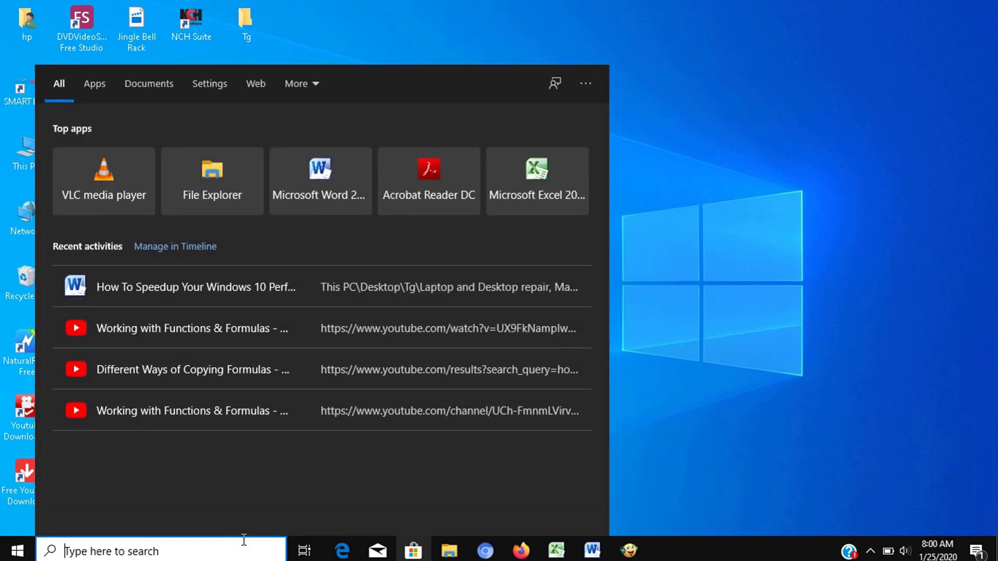
text(msconfig)
key(Return)
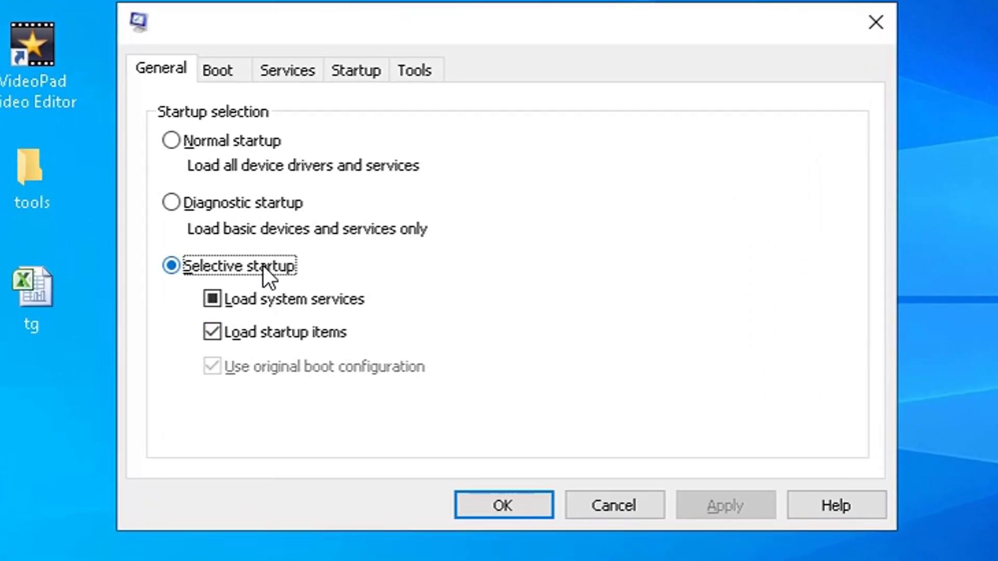
click(387, 161)
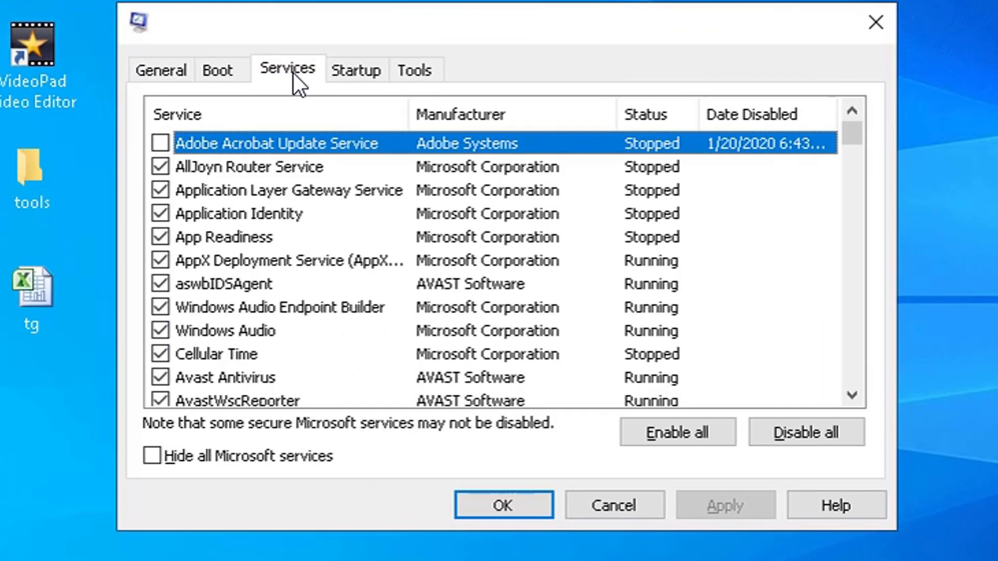
scroll(491, 246, down, 15)
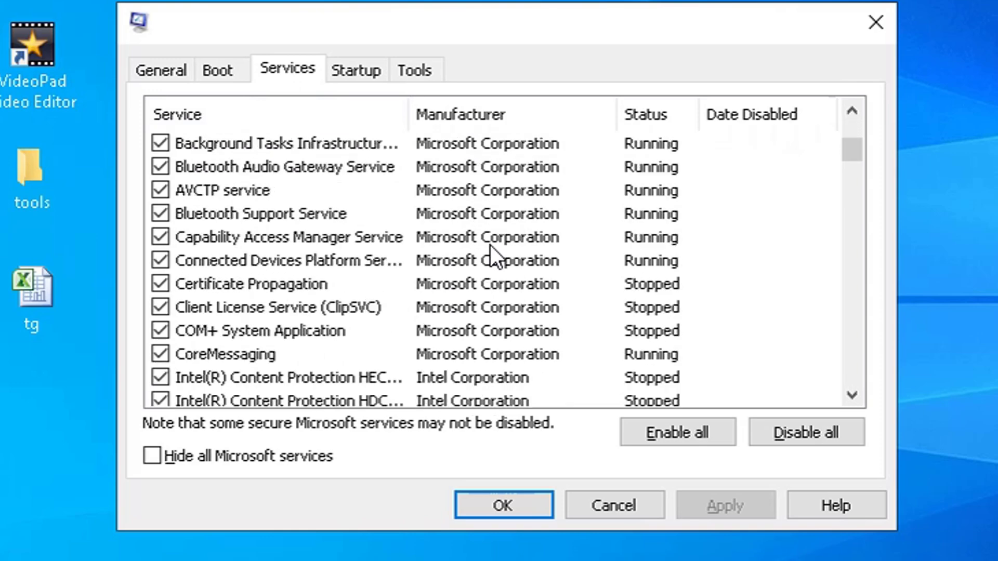
scroll(491, 256, down, 15)
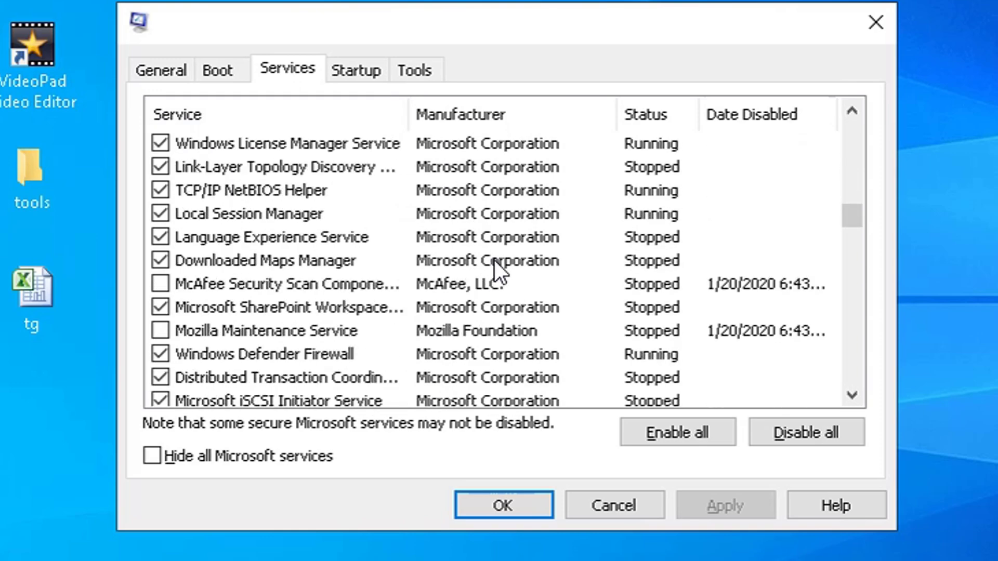
scroll(513, 266, down, 8)
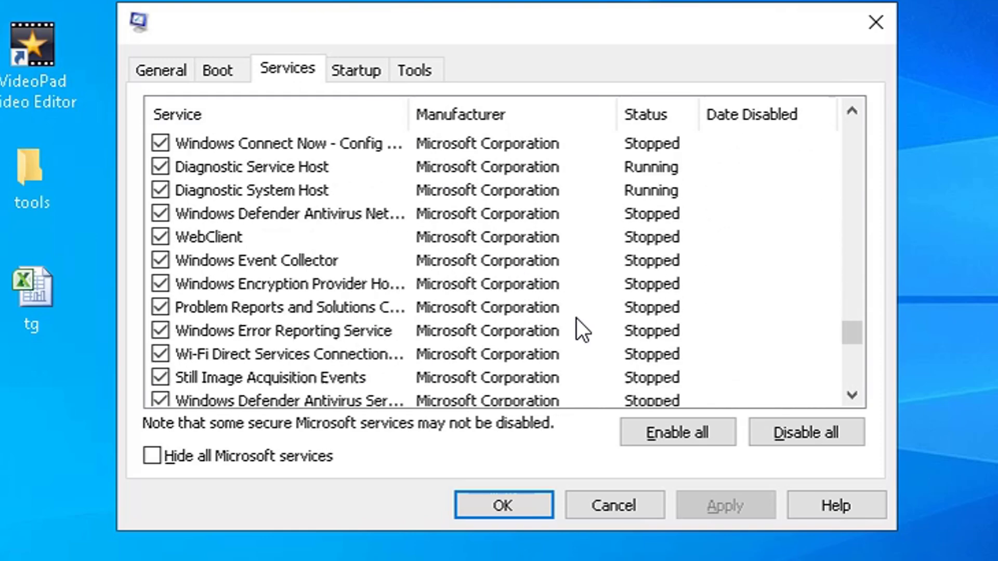
drag(853, 328, 843, 286)
key(Home)
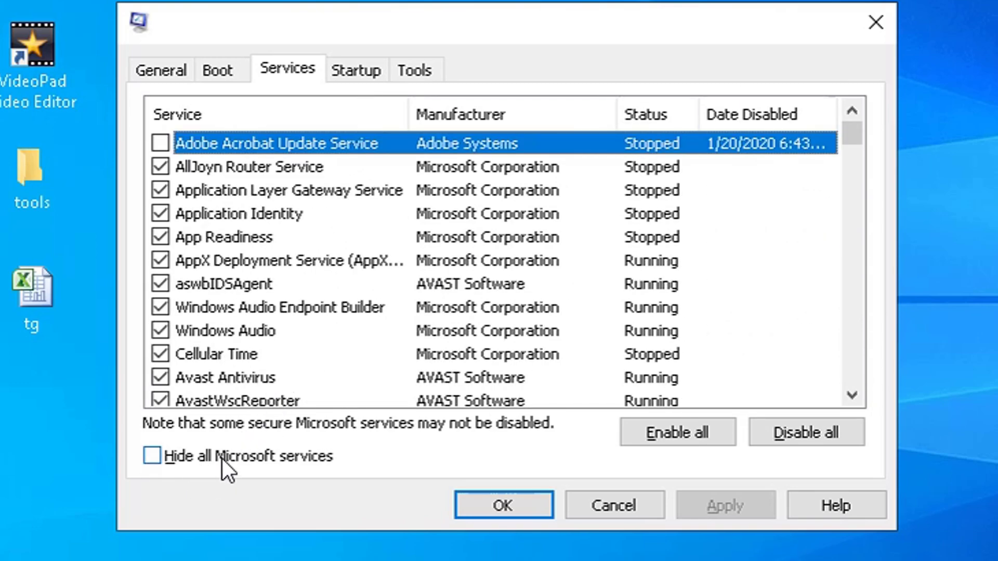
- Hide Microsoft services, disable all except Avast and Intel, apply, and exit without restarting
click(159, 457)
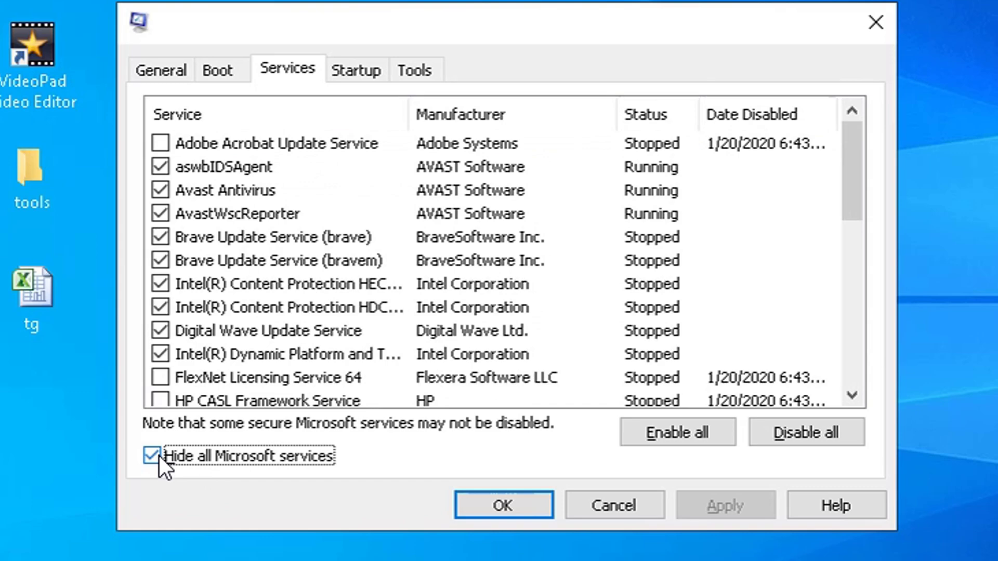
mouse_move(852, 171)
mouse_down()
mouse_move(857, 335)
mouse_move(846, 182)
mouse_up()
click(768, 432)
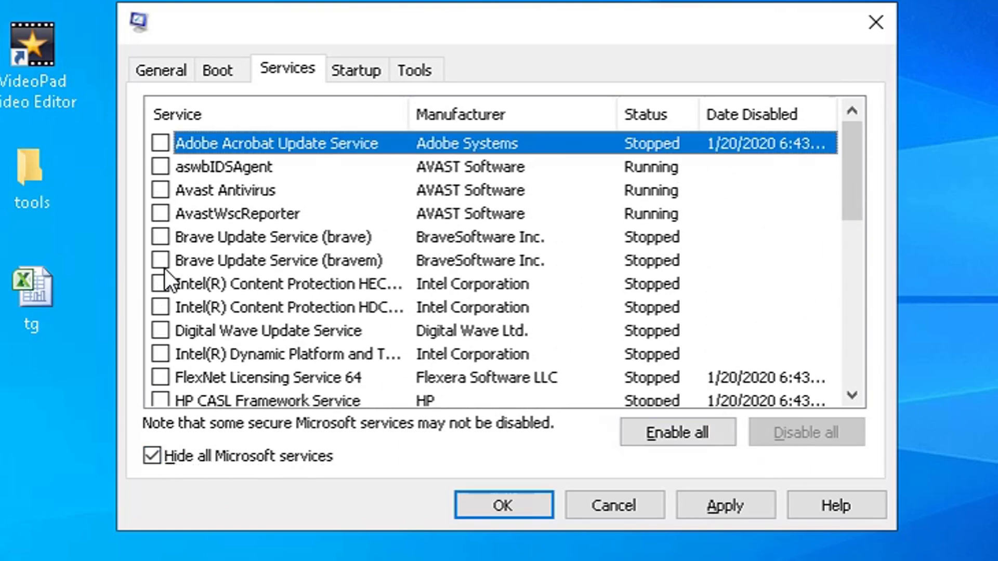
click(162, 189)
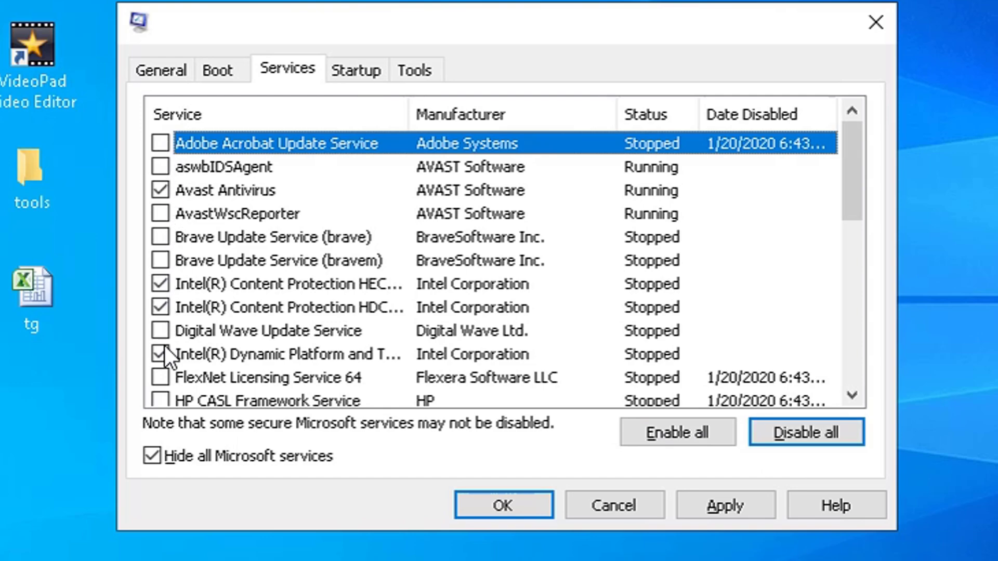
scroll(240, 321, down, 1)
scroll(176, 353, down, 3)
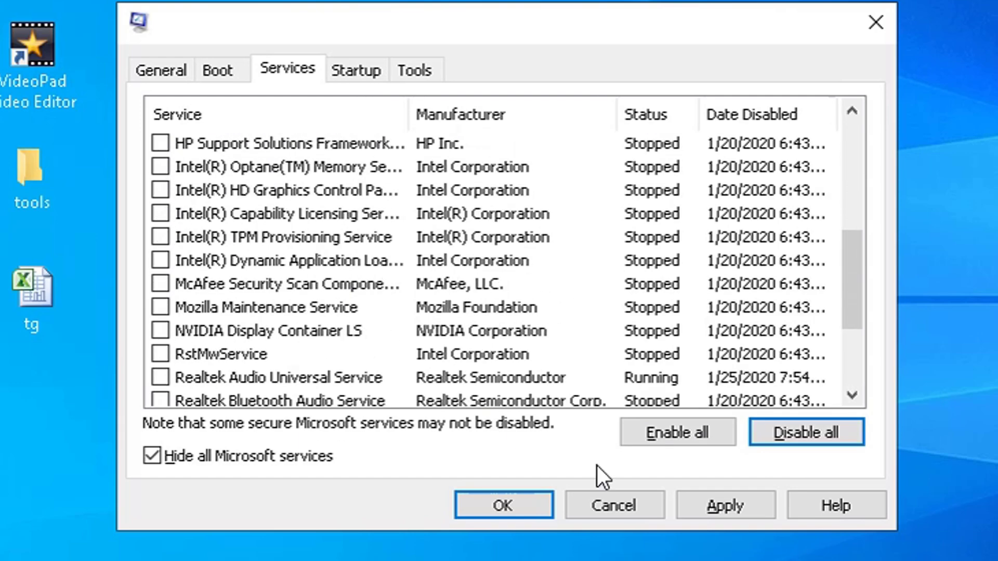
click(739, 507)
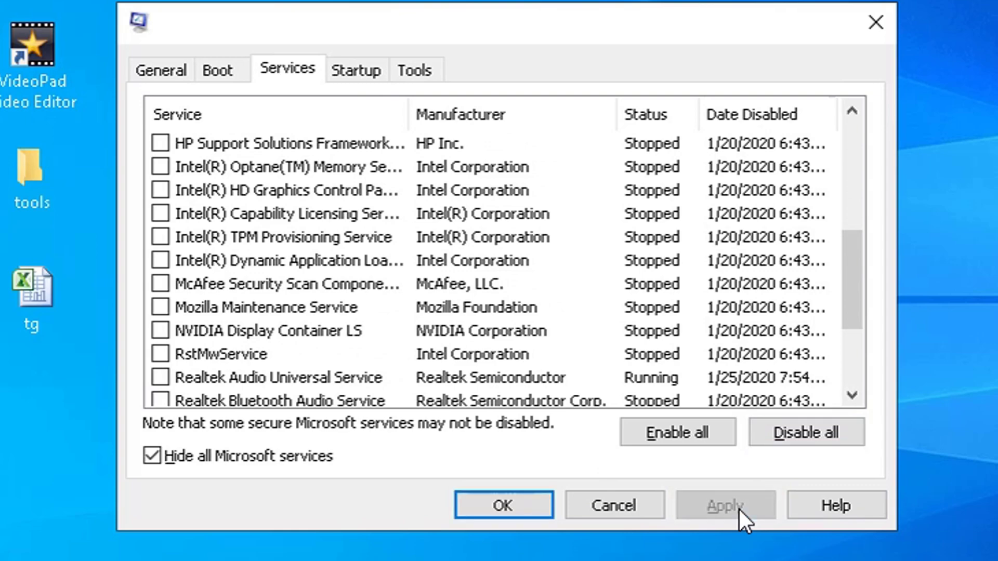
click(506, 509)
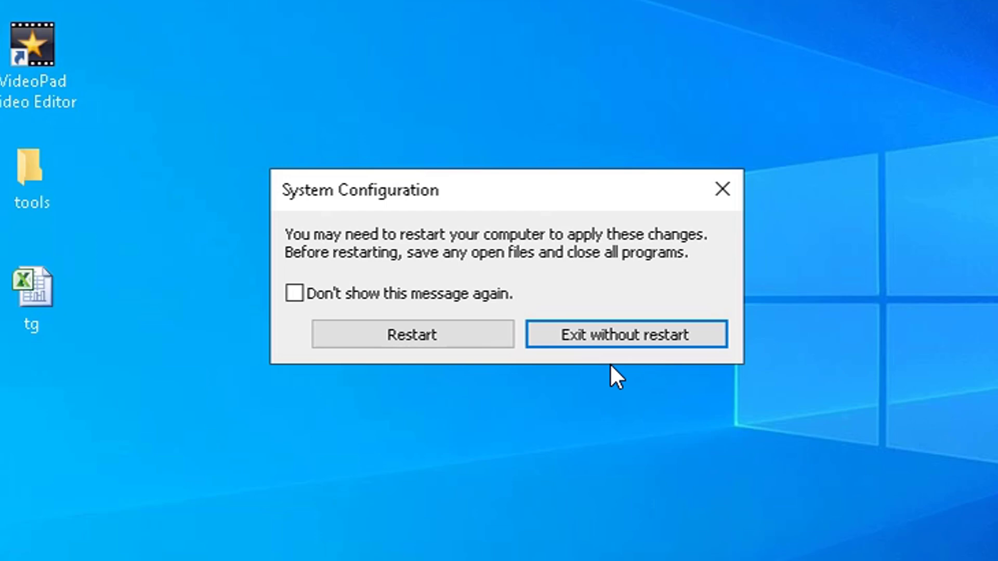
click(620, 338)
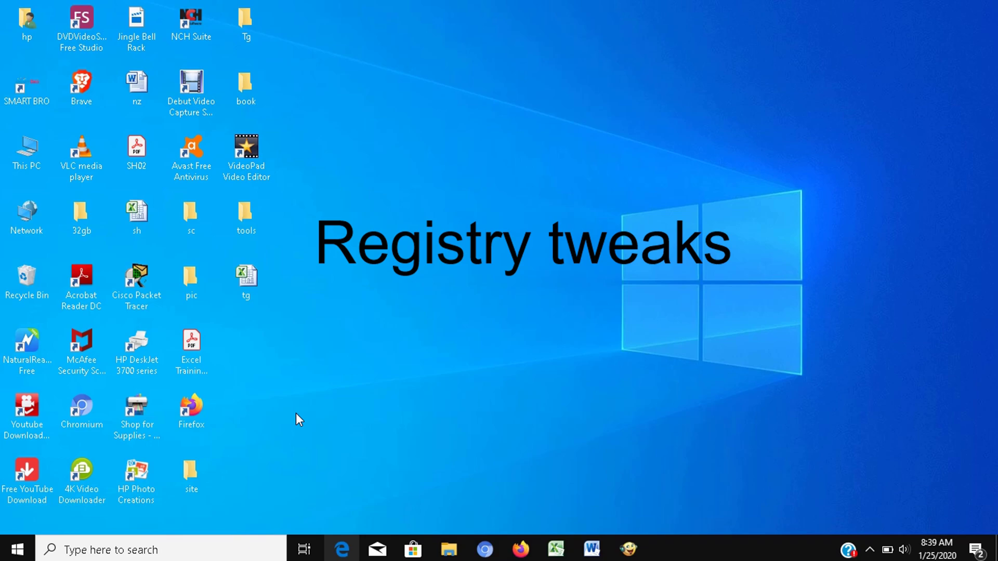
- Run regedit and navigate to HKEY_CURRENT_USER\Control Panel\Mouse
click(229, 549)
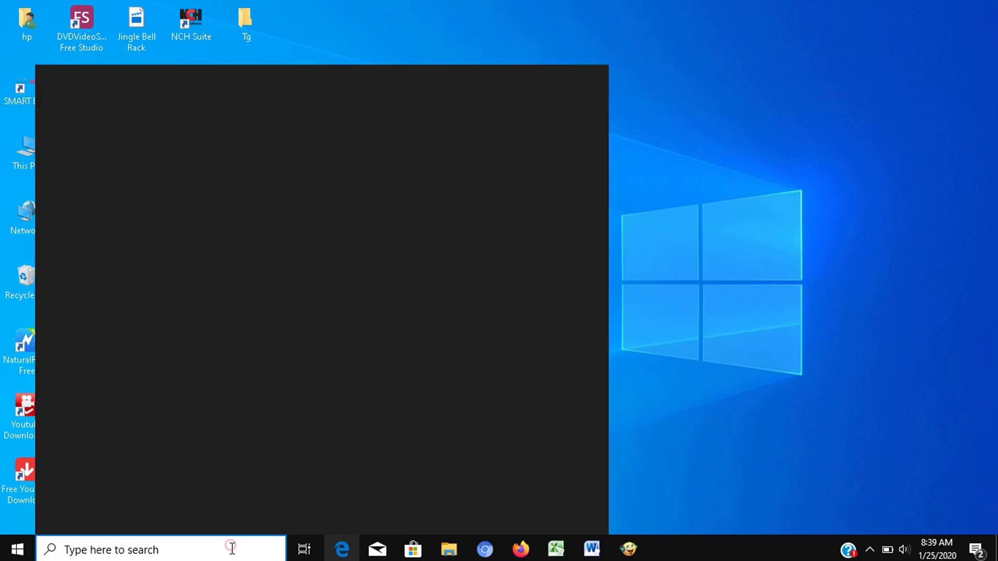
text(run)
key(Return)
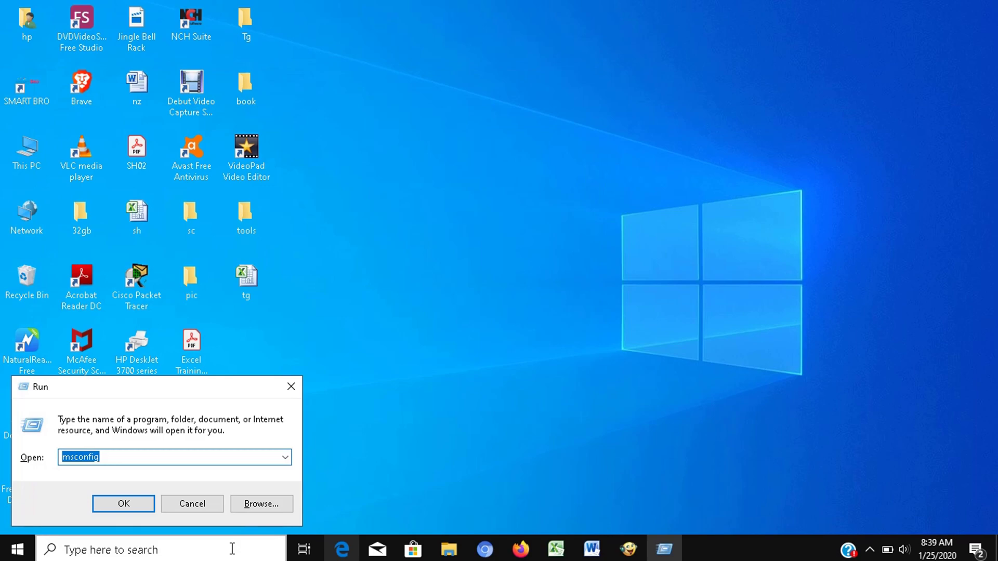
text(regedit)
key(Return)
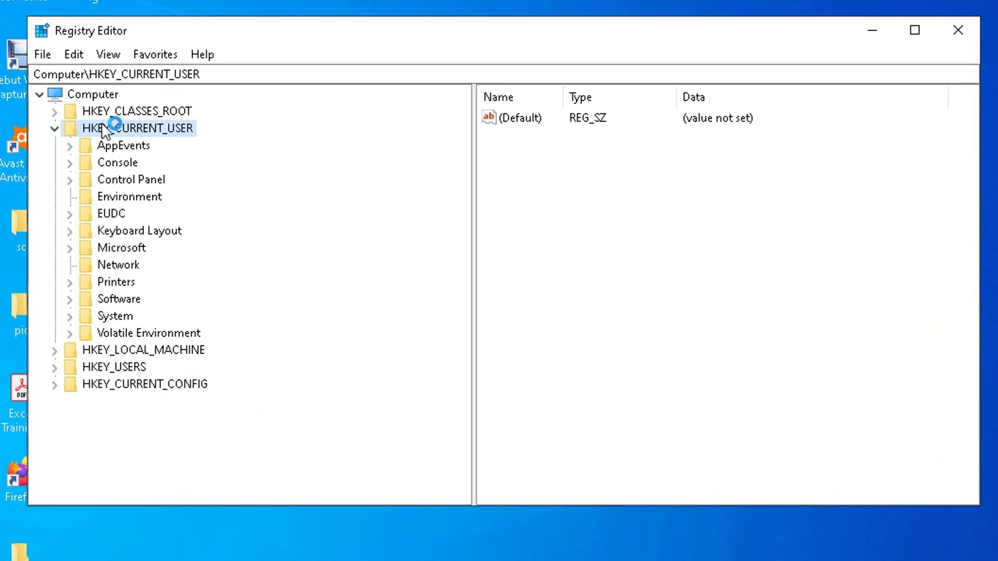
click(72, 180)
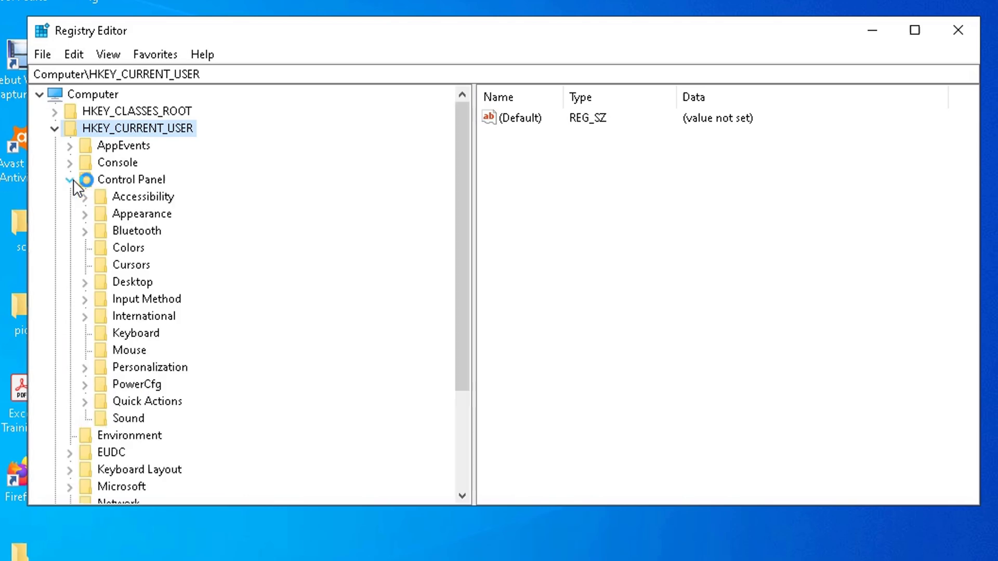
click(130, 351)
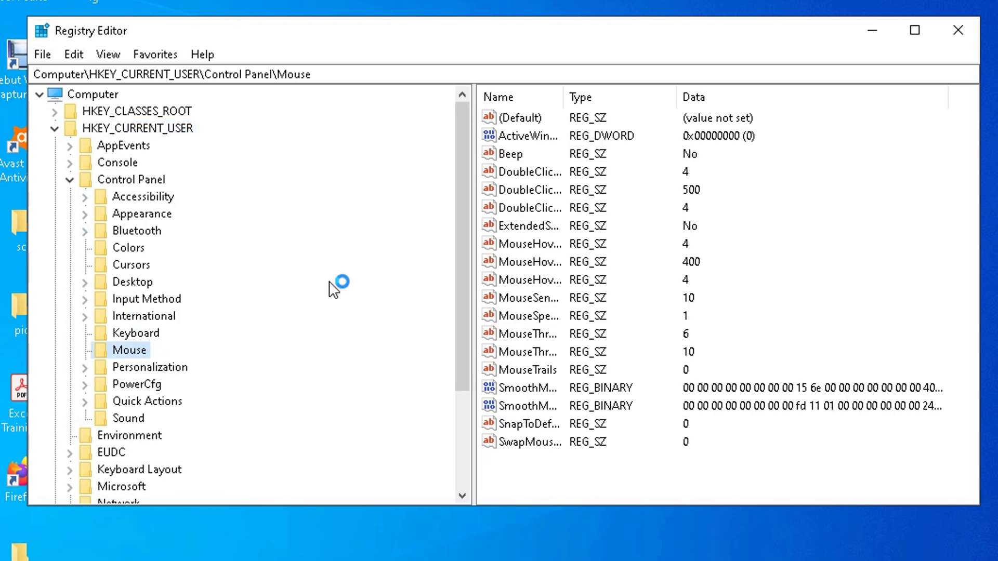
drag(566, 97, 637, 101)
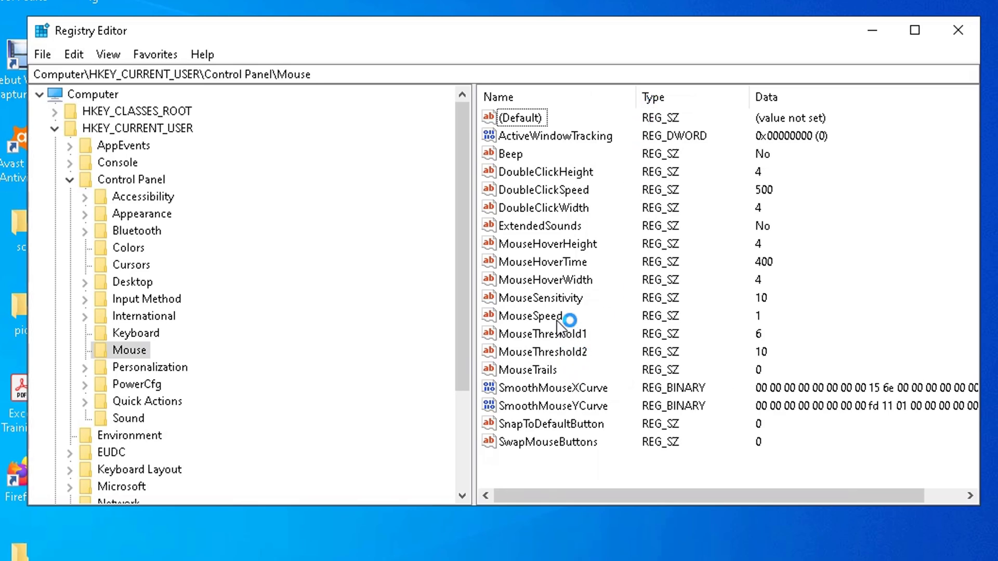
- Change MouseHoverTime from 400 to 10 and close Registry Editor
double_click(559, 262)
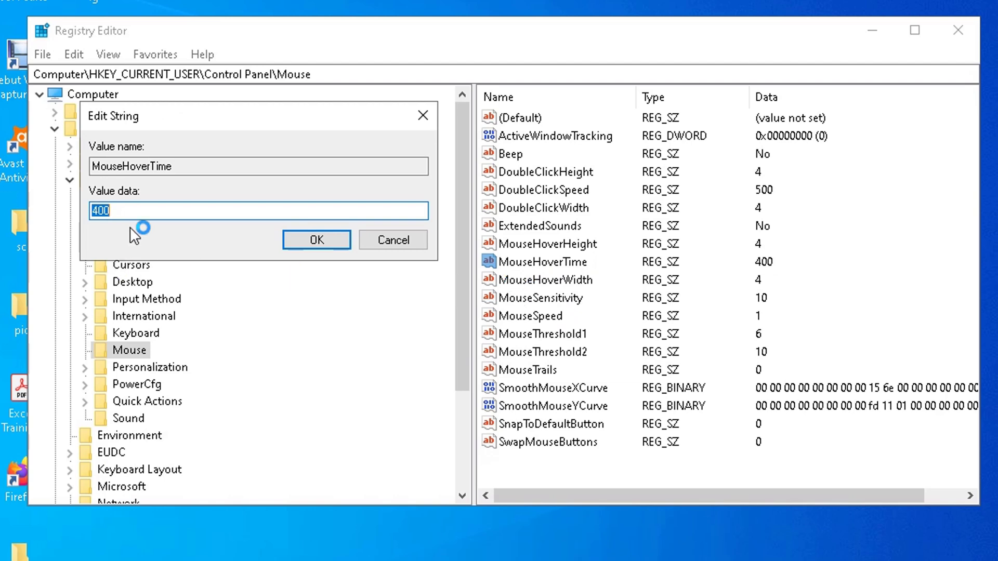
text(10)
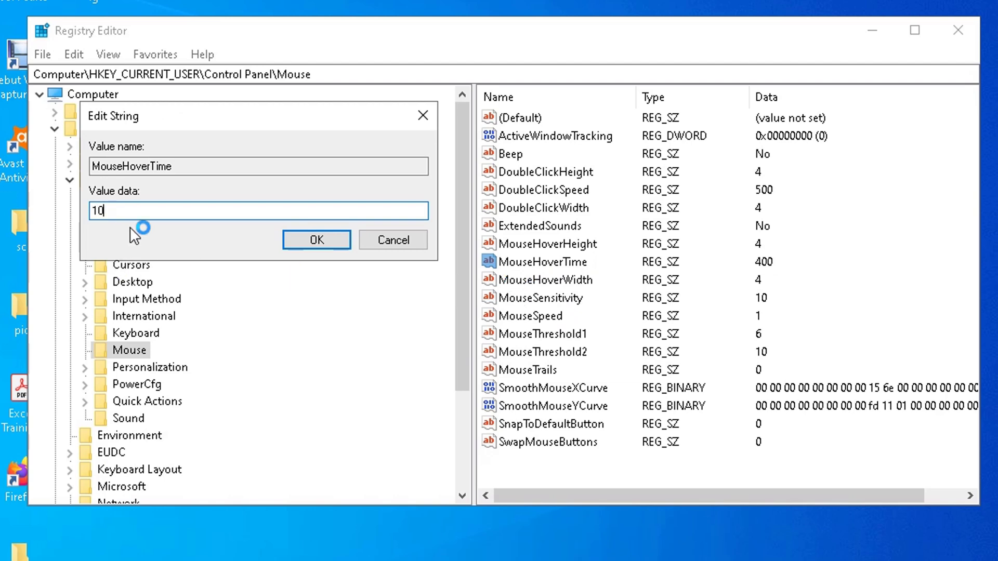
click(312, 239)
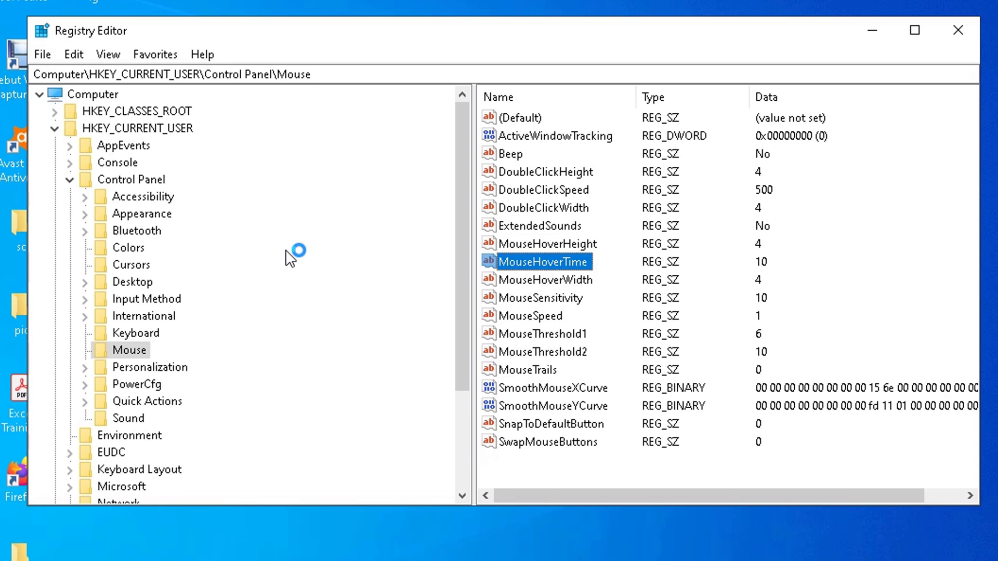
click(957, 33)
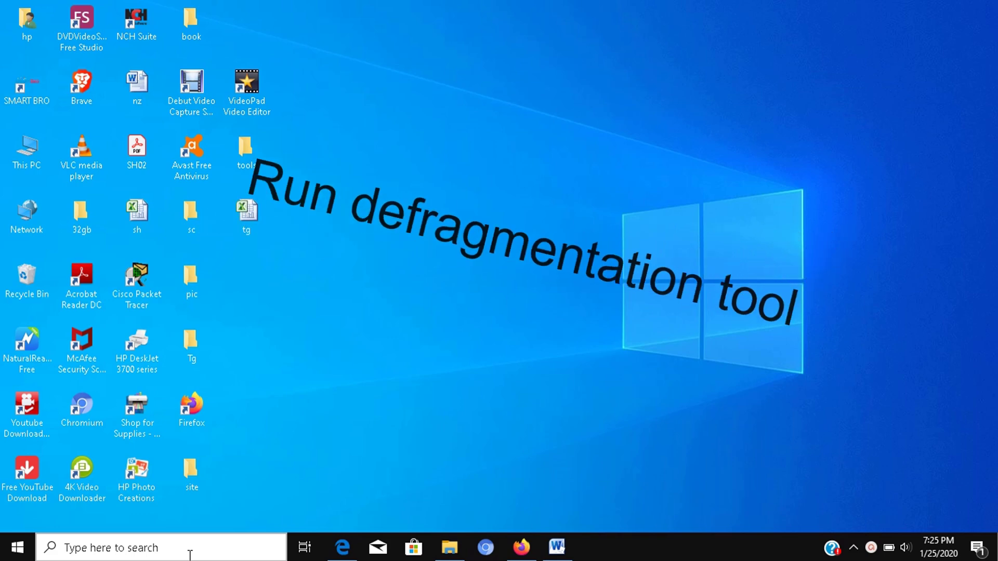
- Launch Settings and go to System > Storage
click(190, 551)
text(setting)
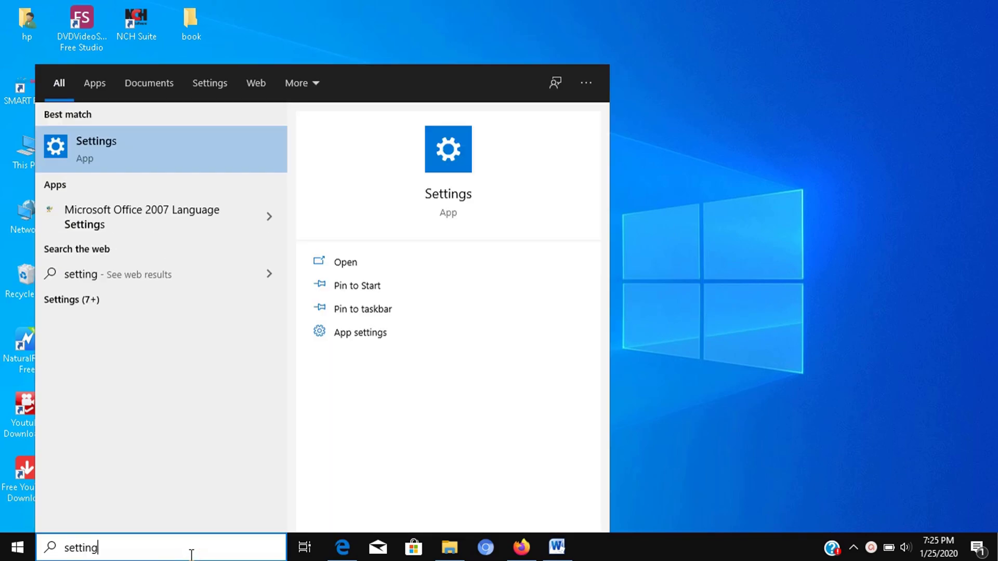
key(Return)
click(73, 189)
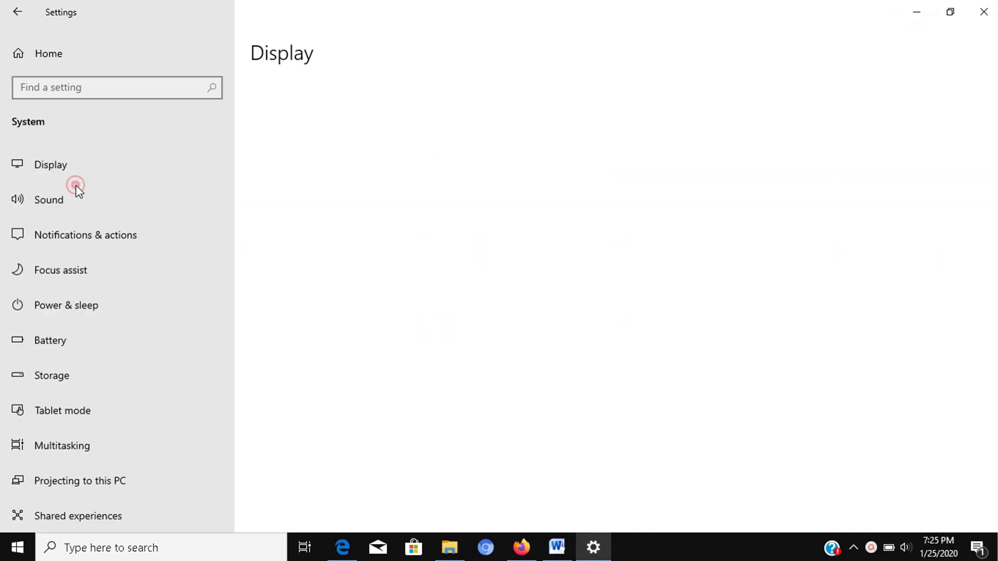
click(74, 189)
click(80, 379)
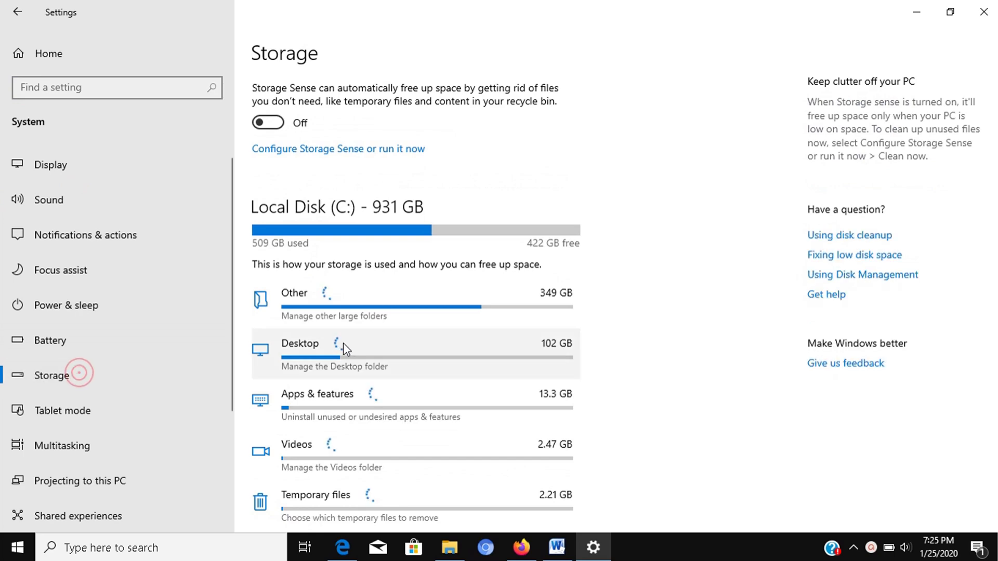
scroll(341, 350, down, 5)
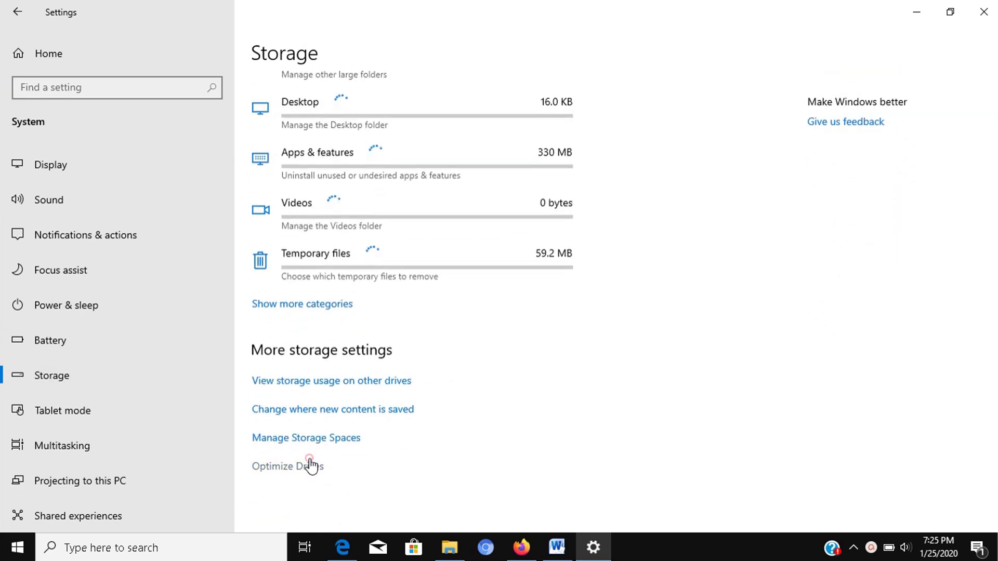
- Optimize drive C: in Optimize Drives until it shows 0% fragmented, then close it
click(311, 466)
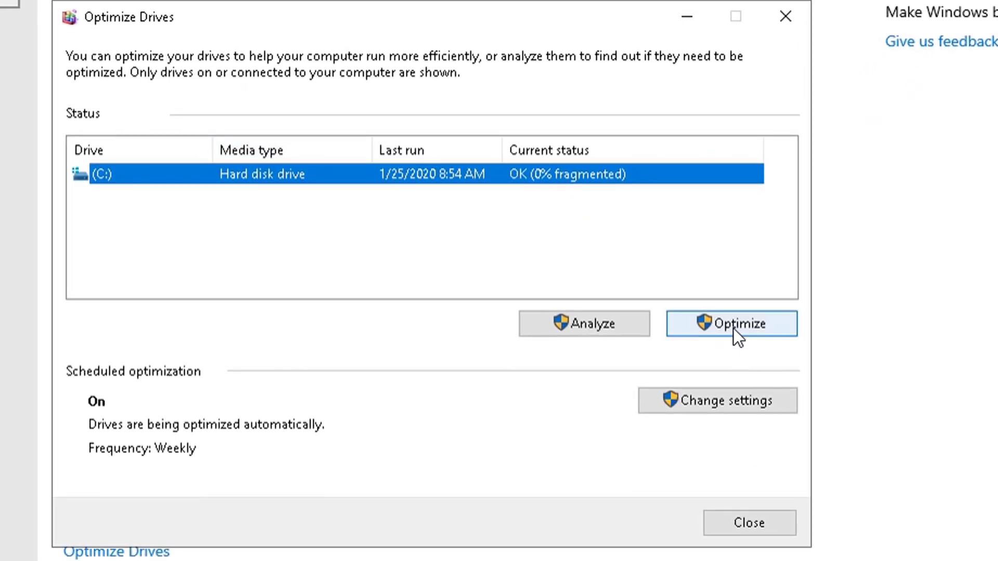
click(733, 327)
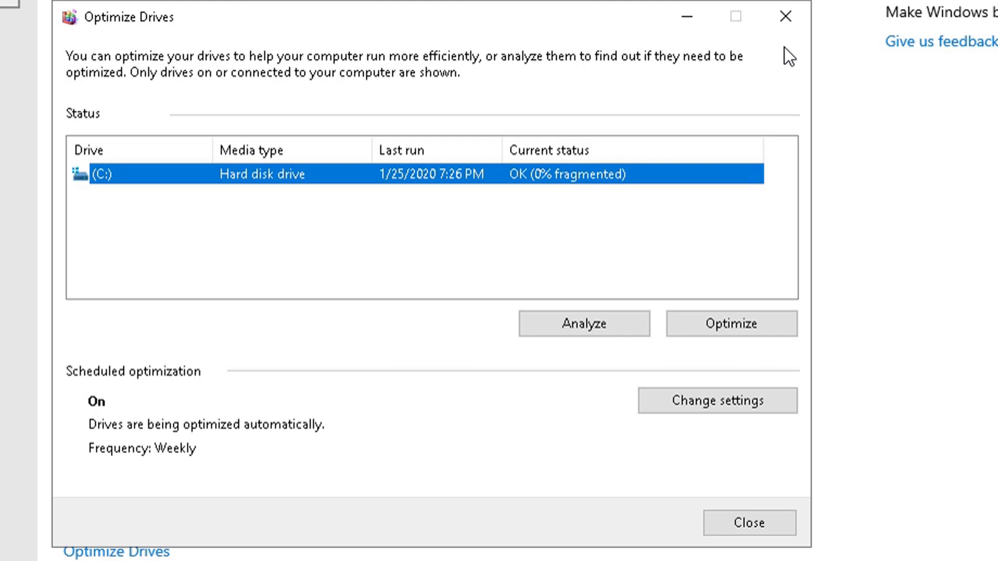
click(788, 15)
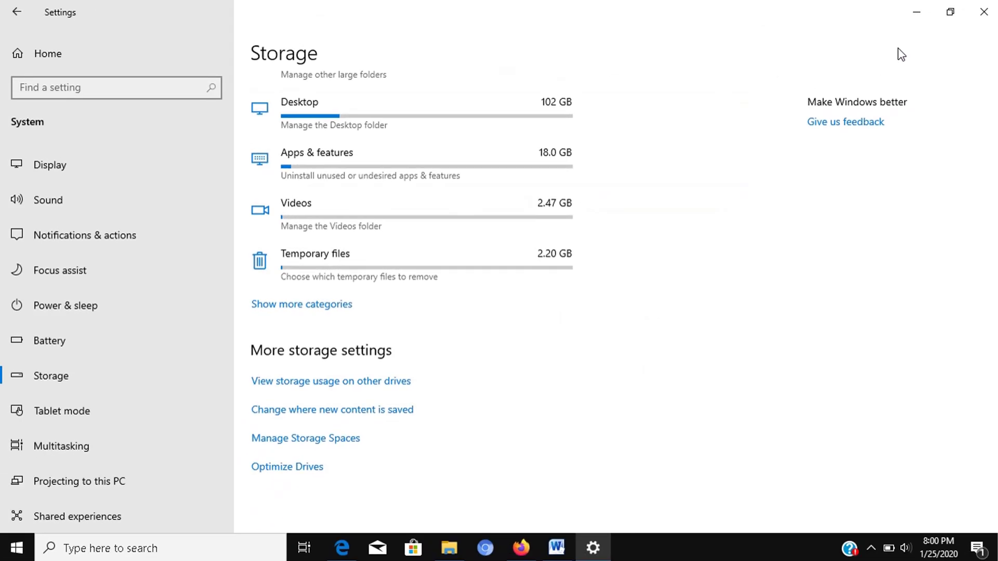
- Close the Settings window to return to the desktop
click(988, 18)
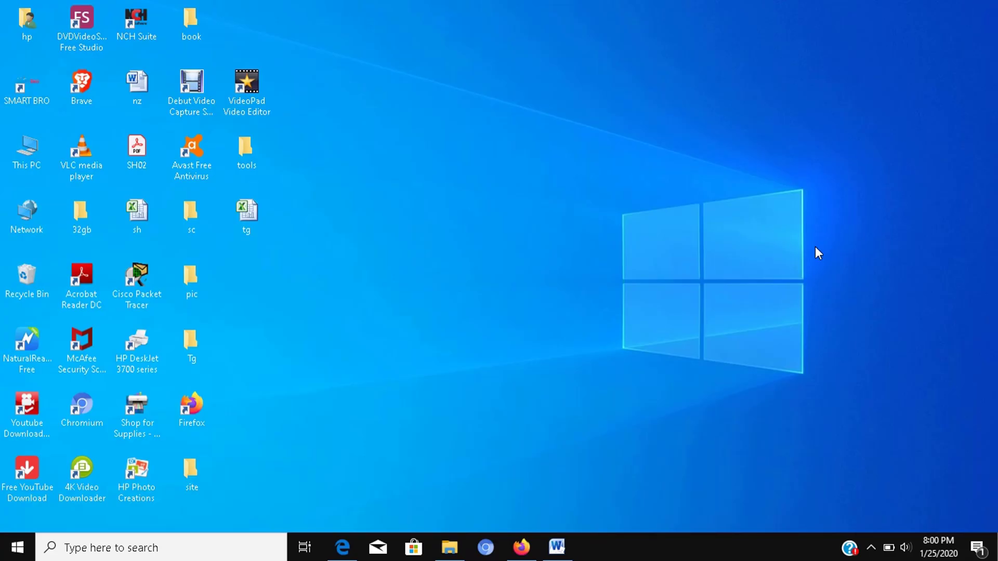